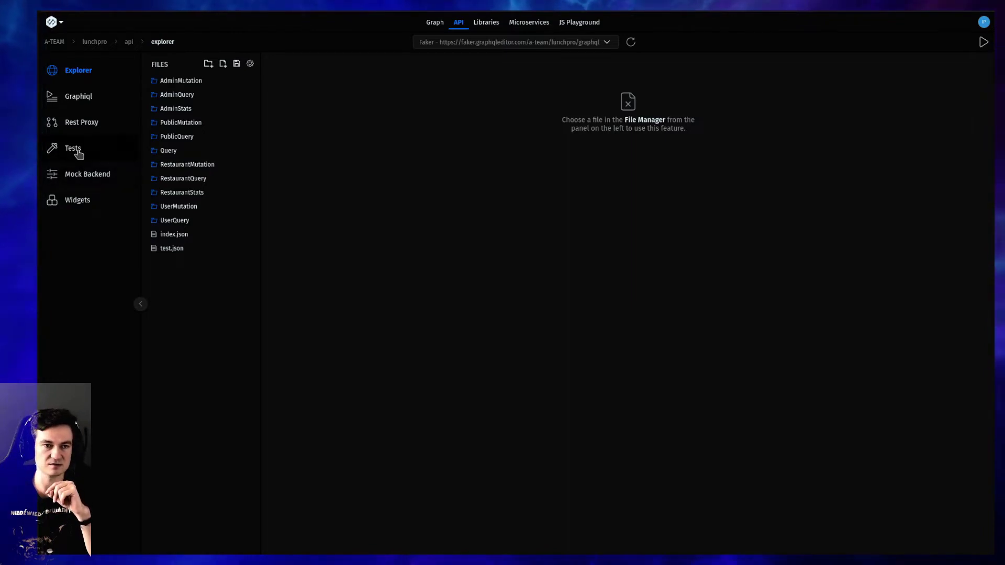
# Create a test file named citiesHealth in the API tests section and open it.
pyautogui.click(78, 152)
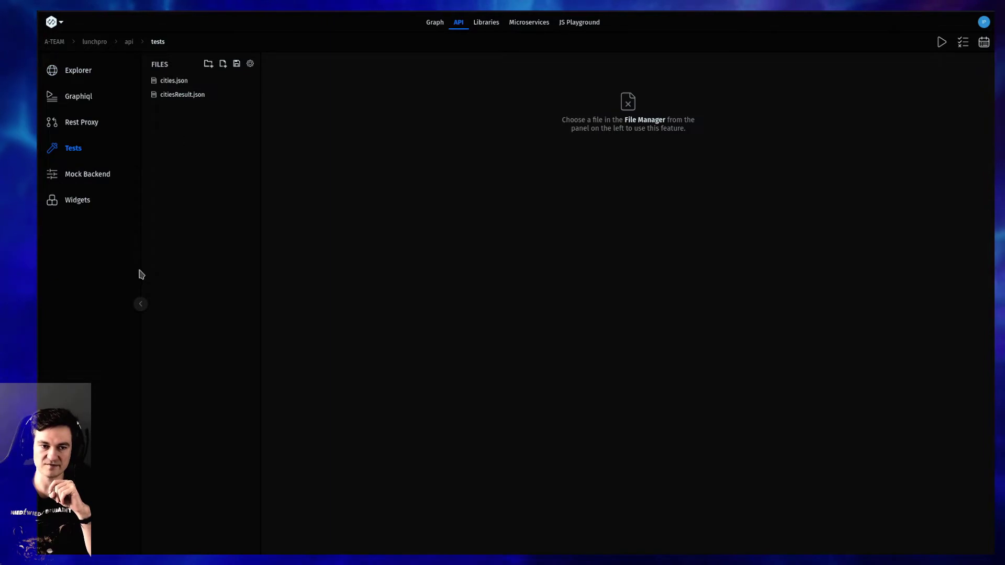
pyautogui.click(225, 65)
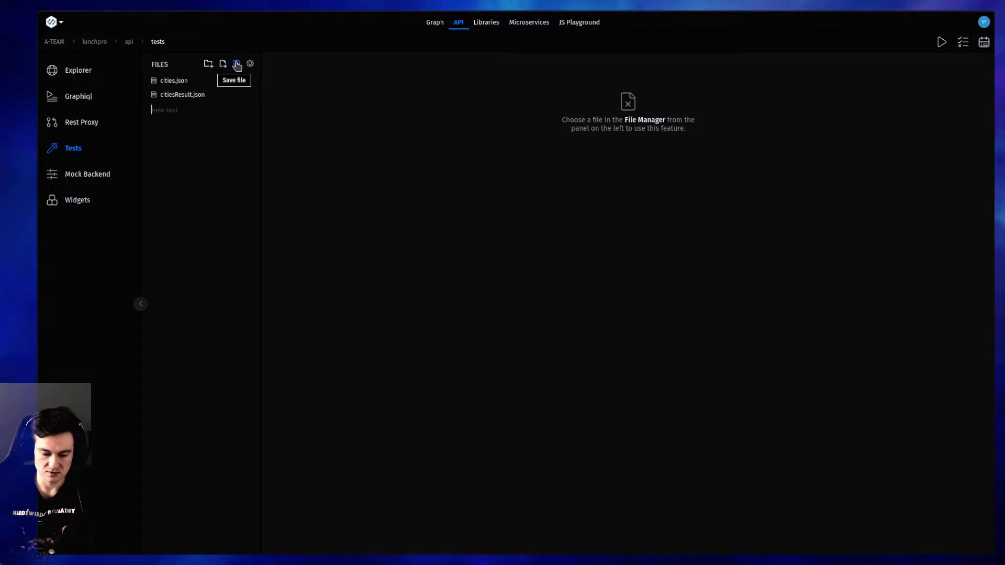
pyautogui.write('citiesH')
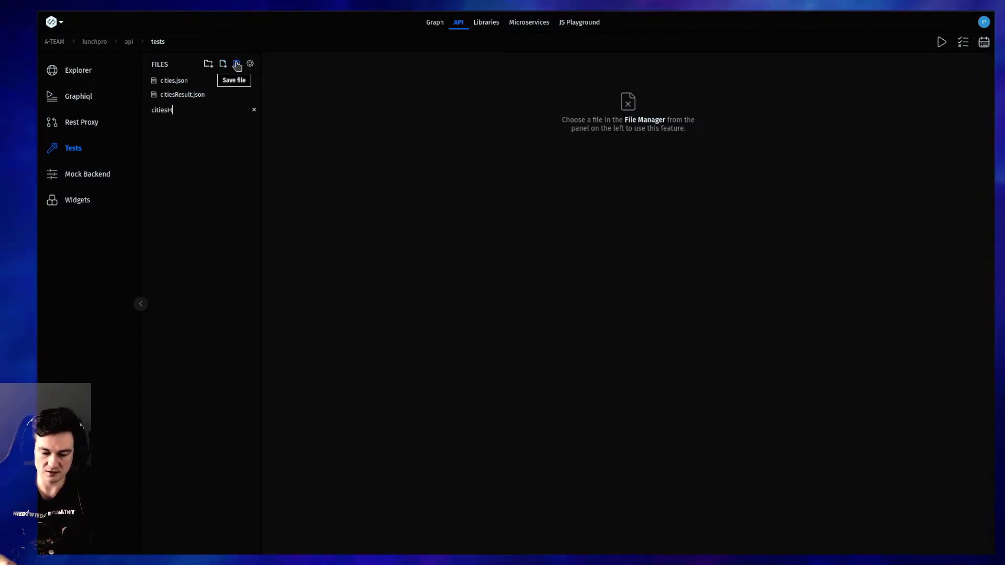
pyautogui.write('ealth')
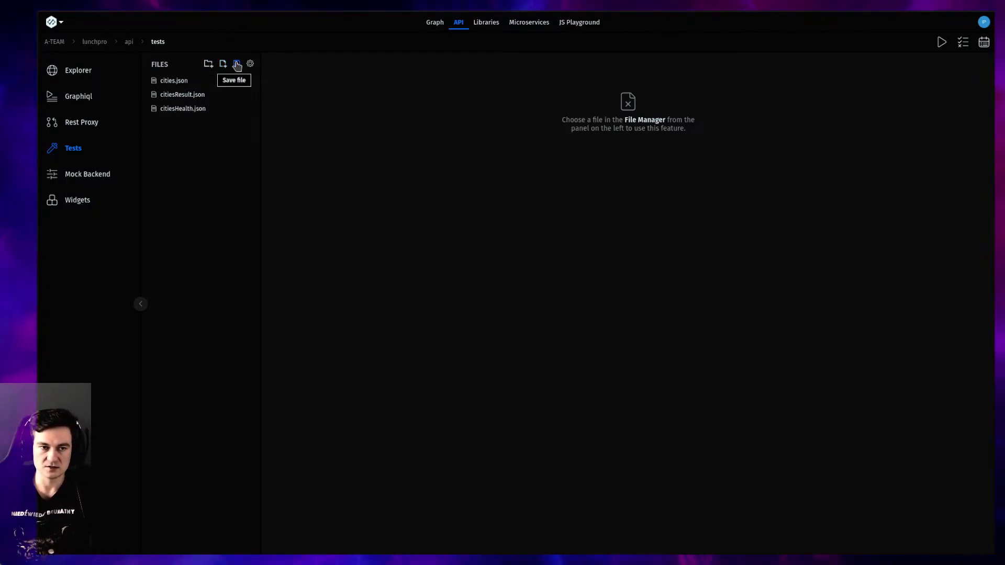
pyautogui.click(199, 110)
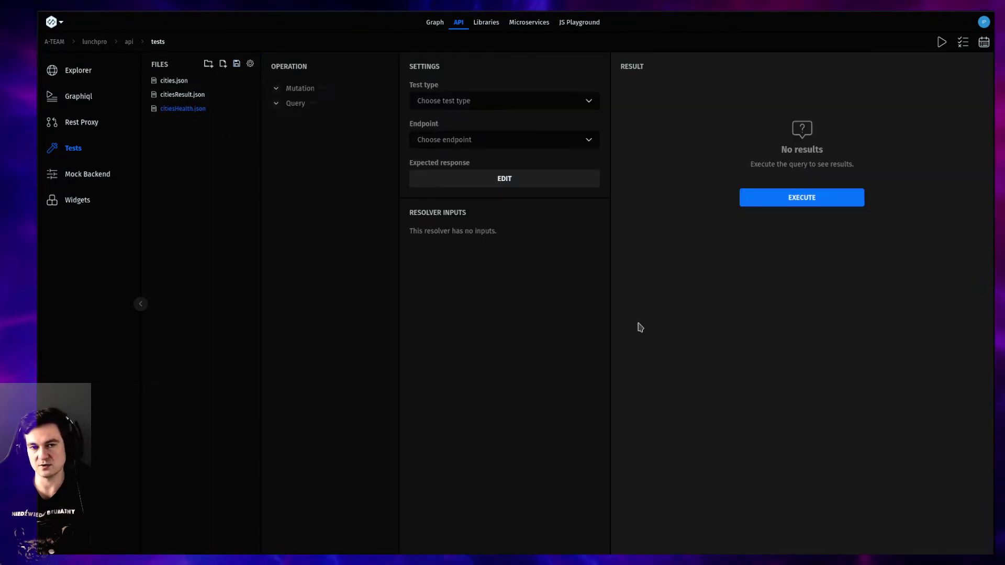
# Build the test's operation from the public cities query, selecting the name and createdAt fields.
pyautogui.click(309, 104)
pyautogui.click(313, 130)
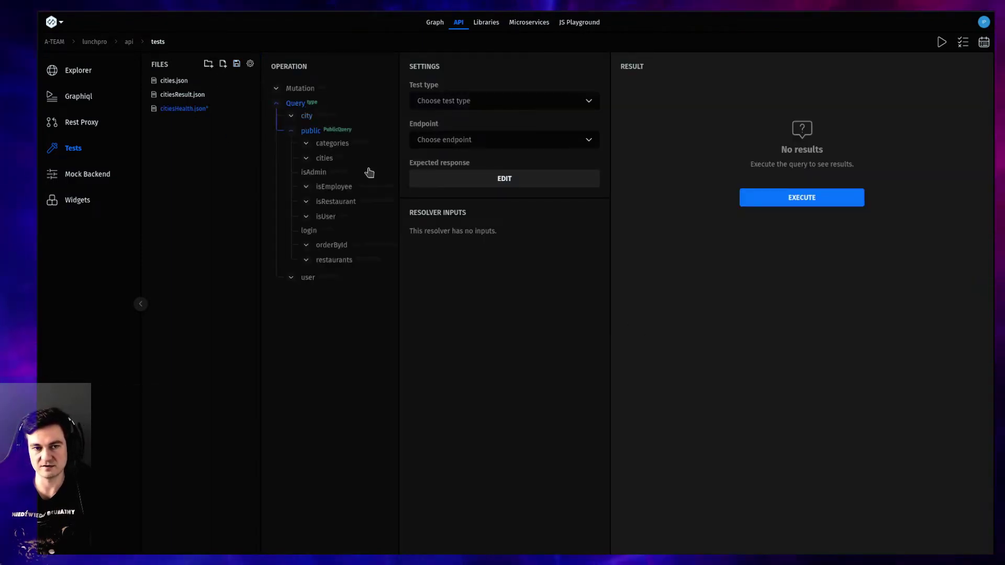
pyautogui.click(326, 159)
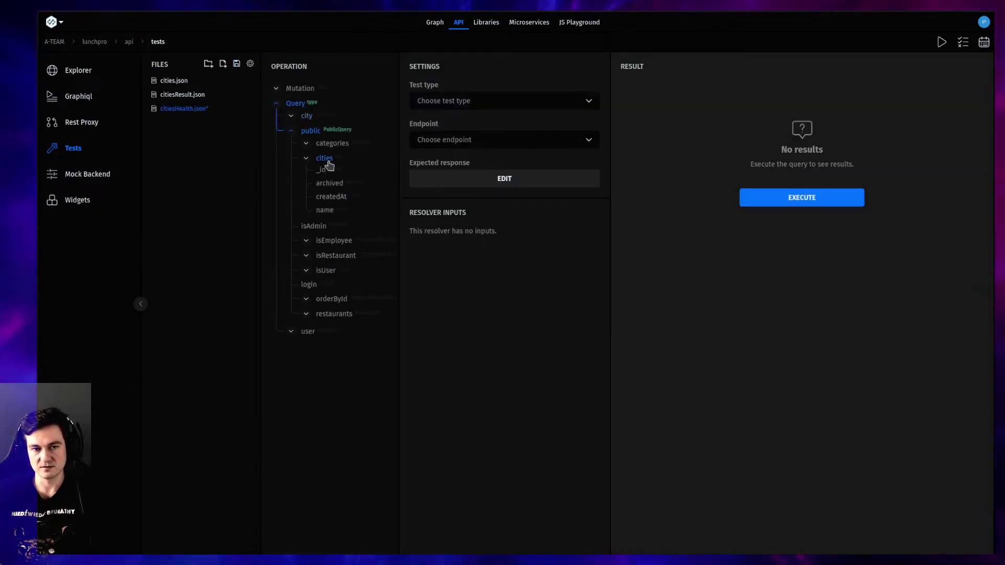
pyautogui.click(331, 200)
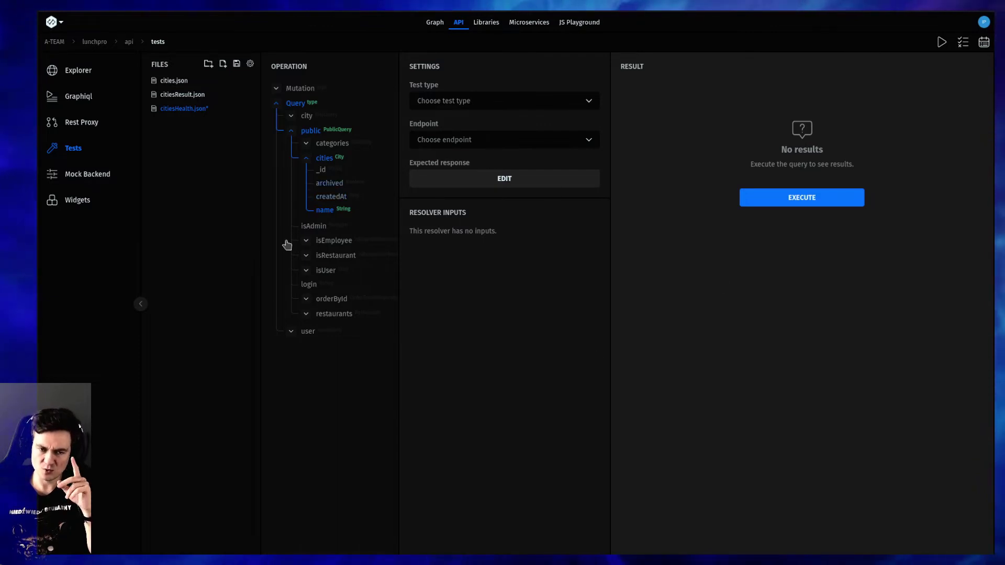
pyautogui.click(339, 200)
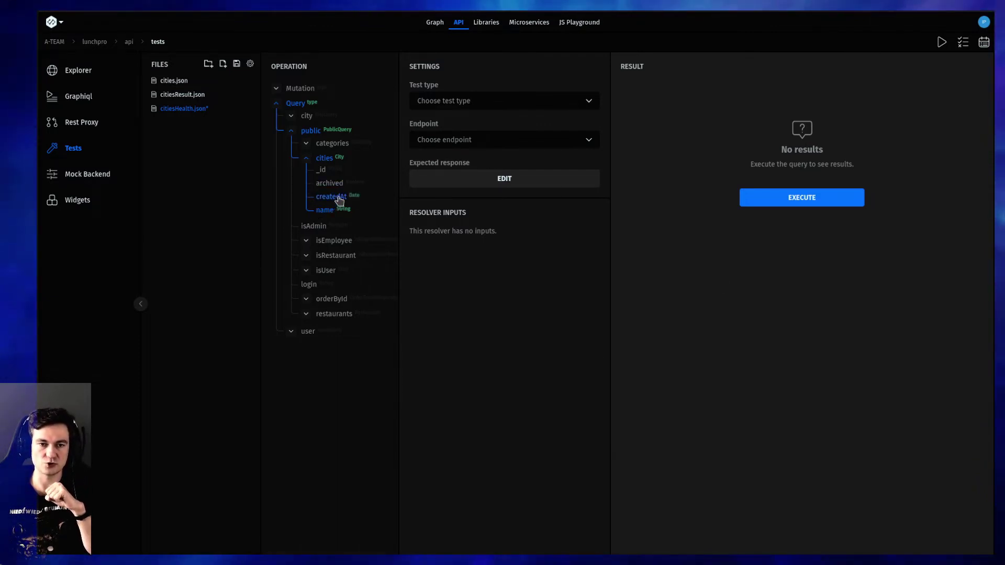
# Configure citiesHealth as a Health test against the dev endpoint and execute it.
pyautogui.click(454, 102)
pyautogui.click(455, 137)
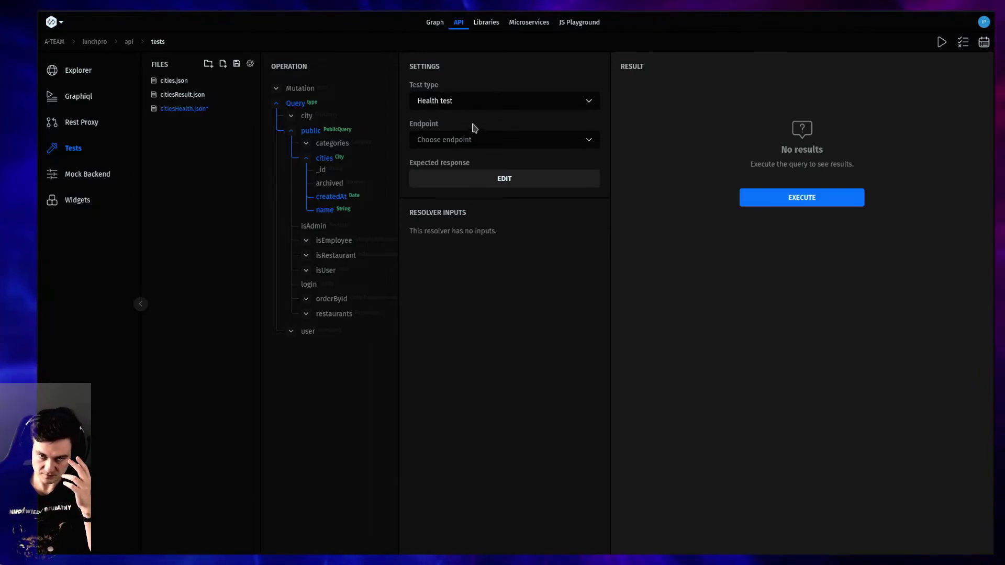
pyautogui.click(465, 140)
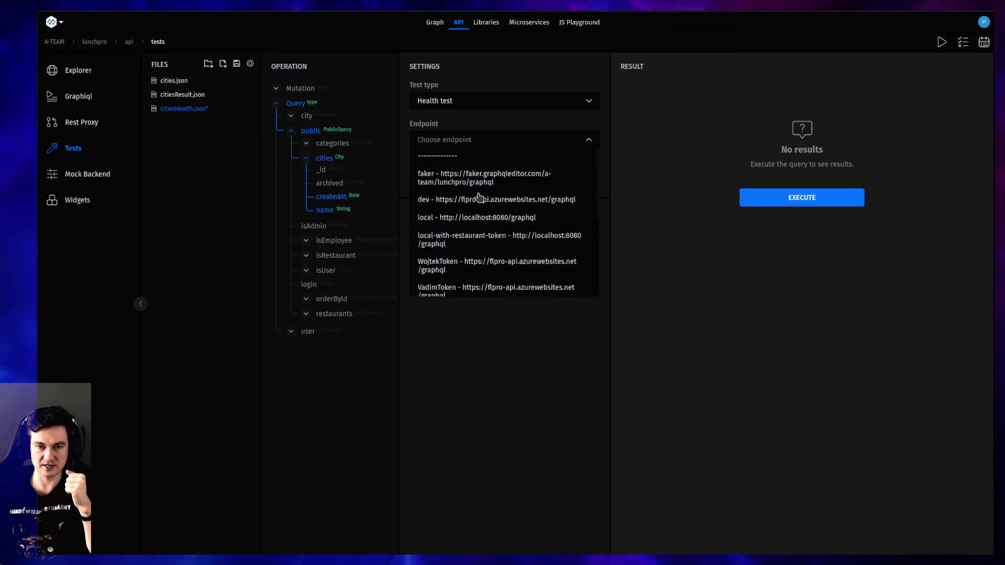
pyautogui.scroll(-3, 492, 236)
pyautogui.scroll(3, 511, 270)
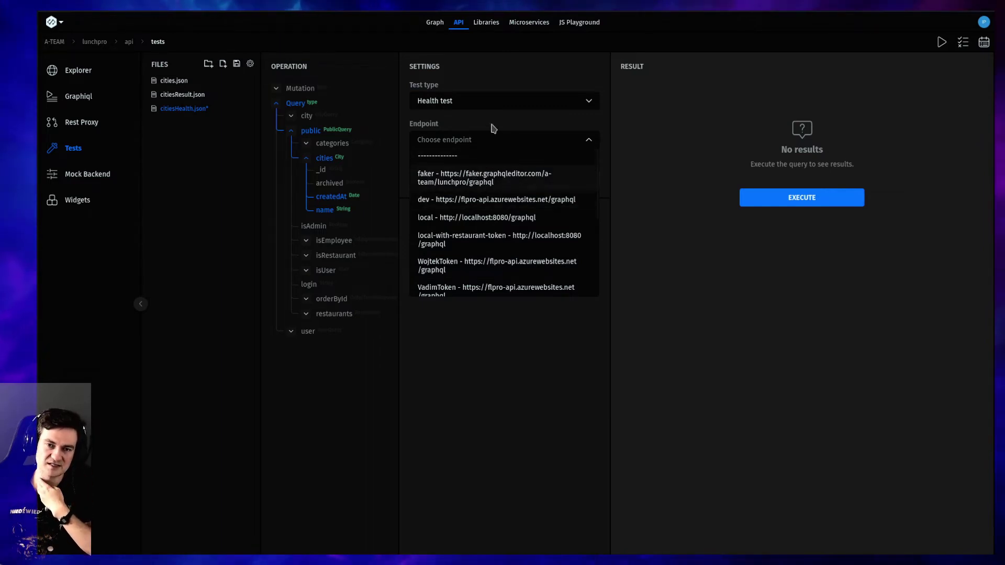
pyautogui.click(446, 201)
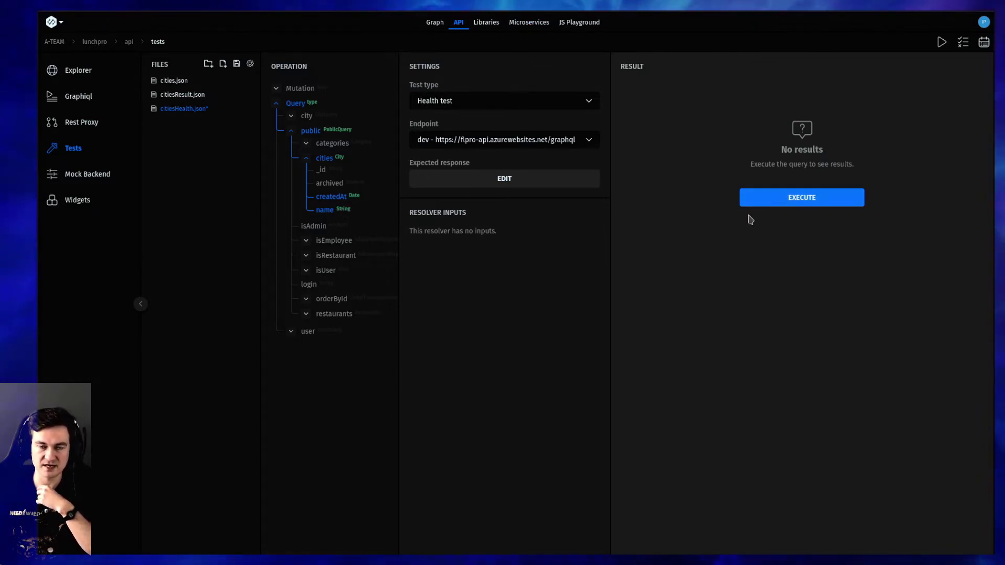
pyautogui.click(817, 195)
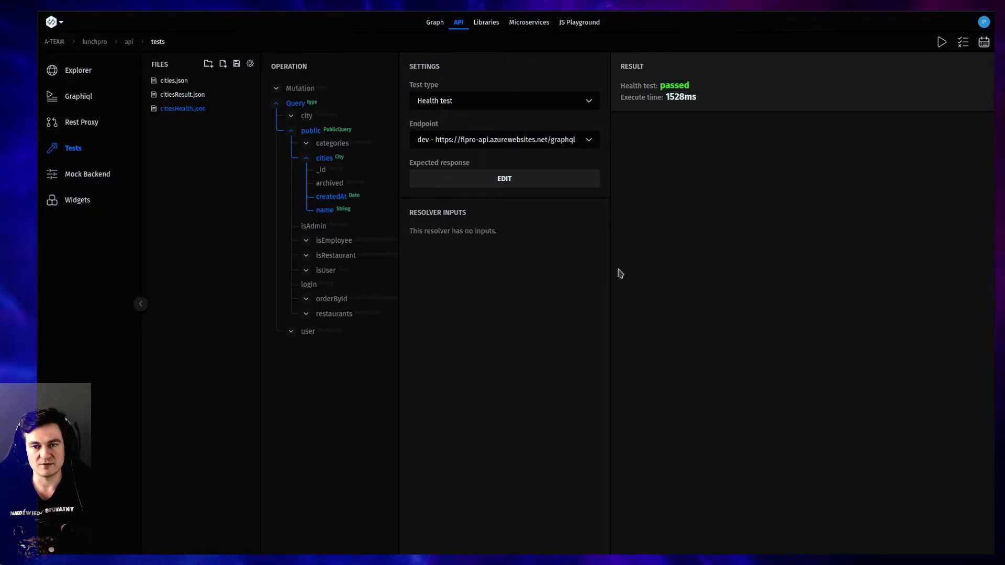
pyautogui.rightClick(194, 114)
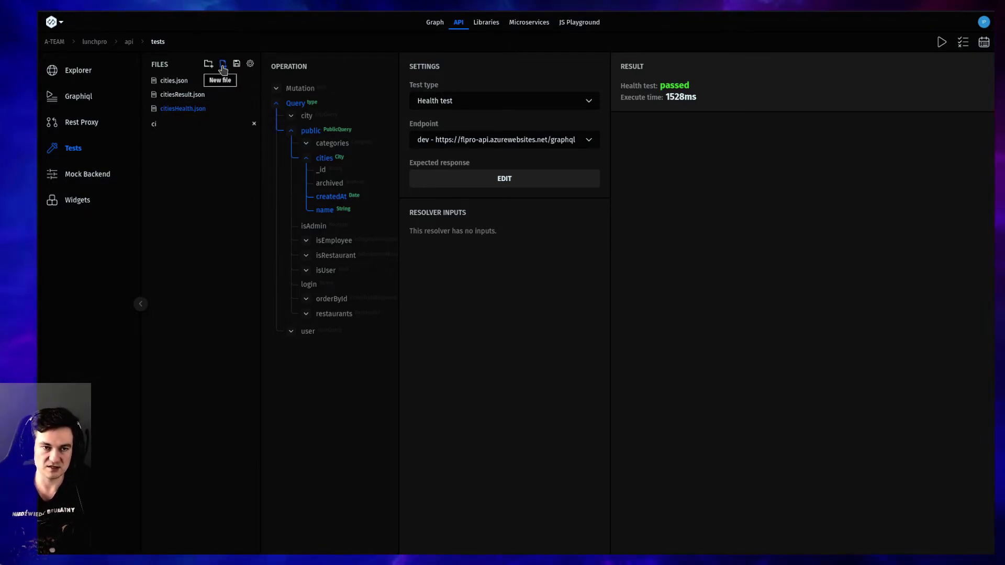
pyautogui.press('BackSpace')
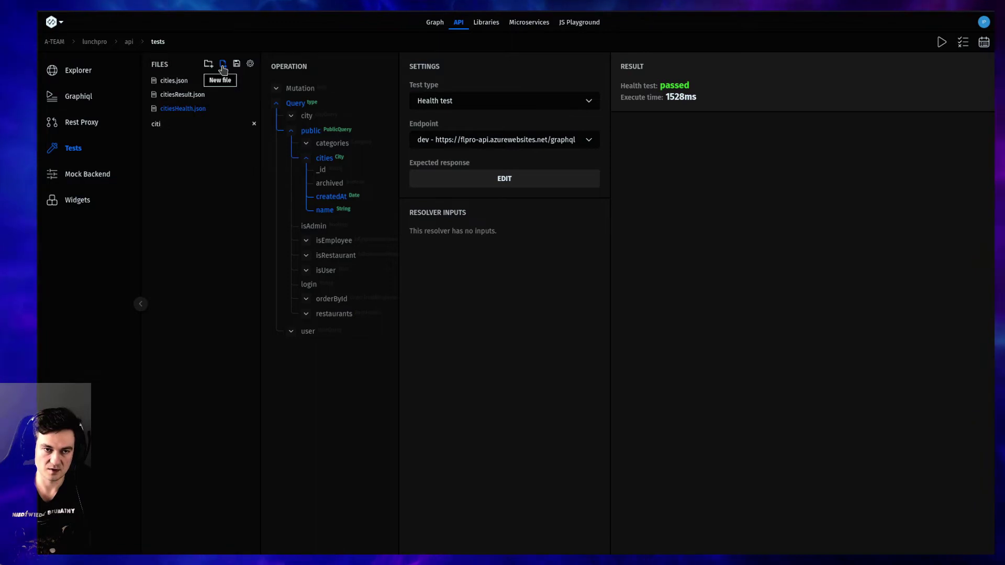
pyautogui.write('esResult')
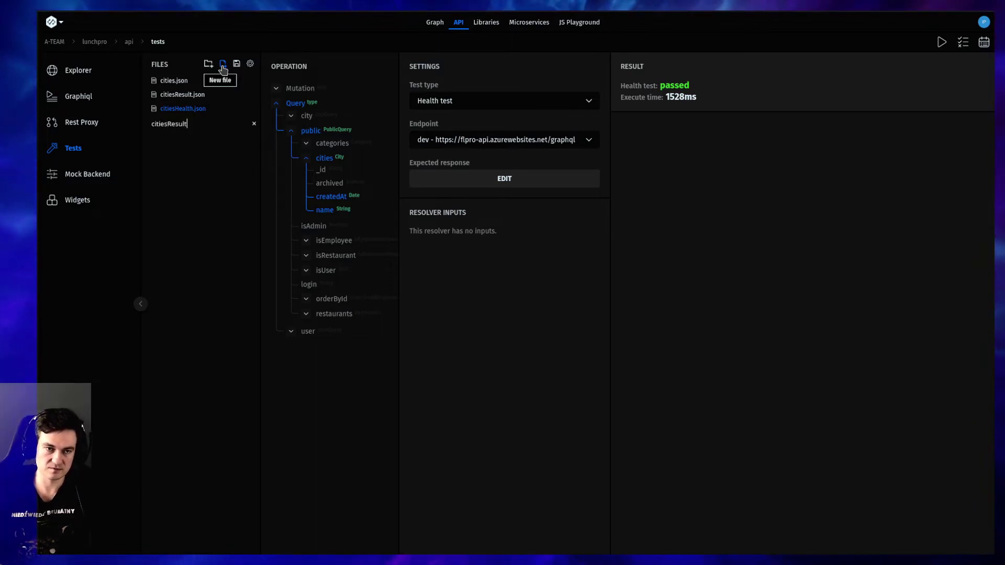
pyautogui.press('Escape')
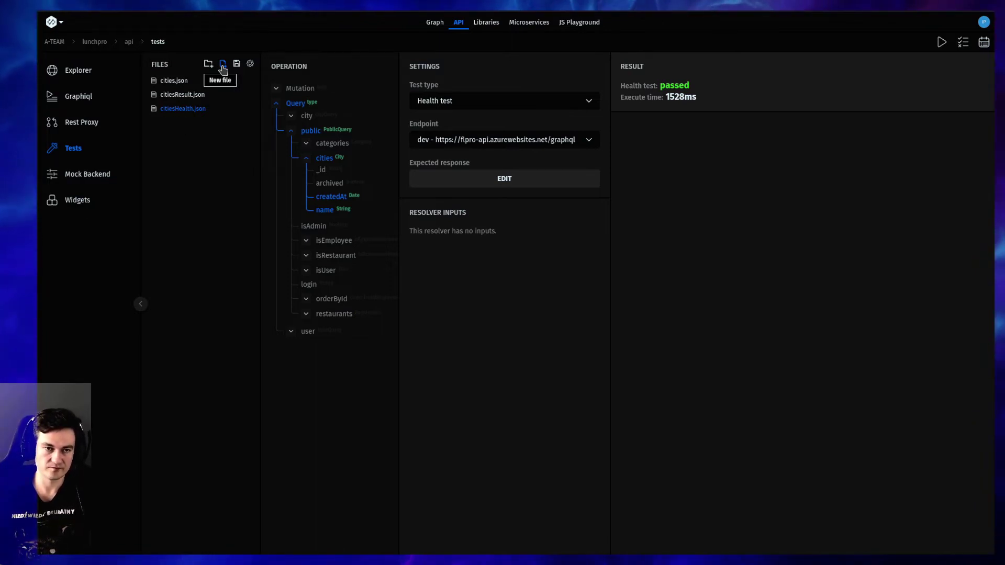
# Create another test file named citiesResultTest and open it.
pyautogui.click(222, 63)
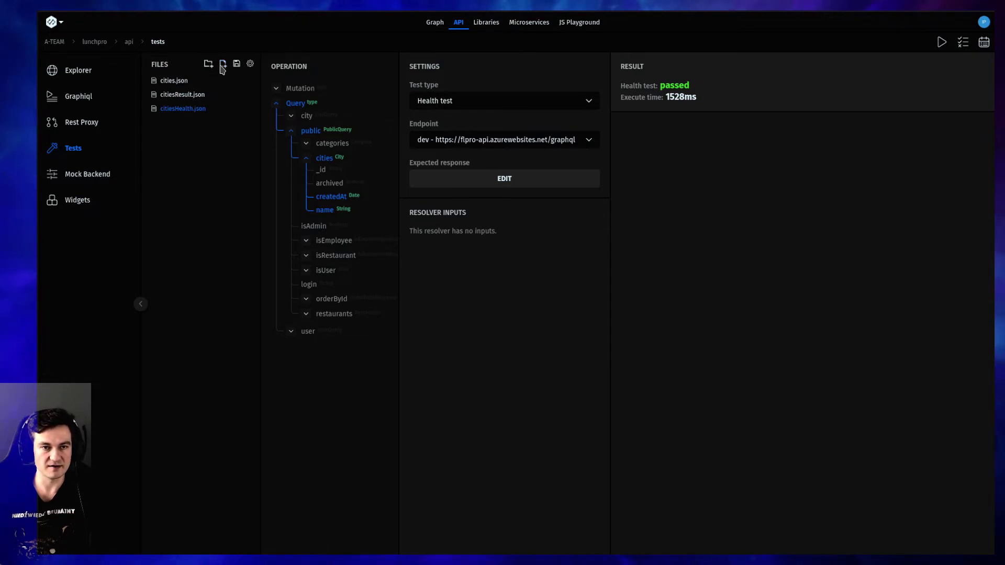
pyautogui.write('citie')
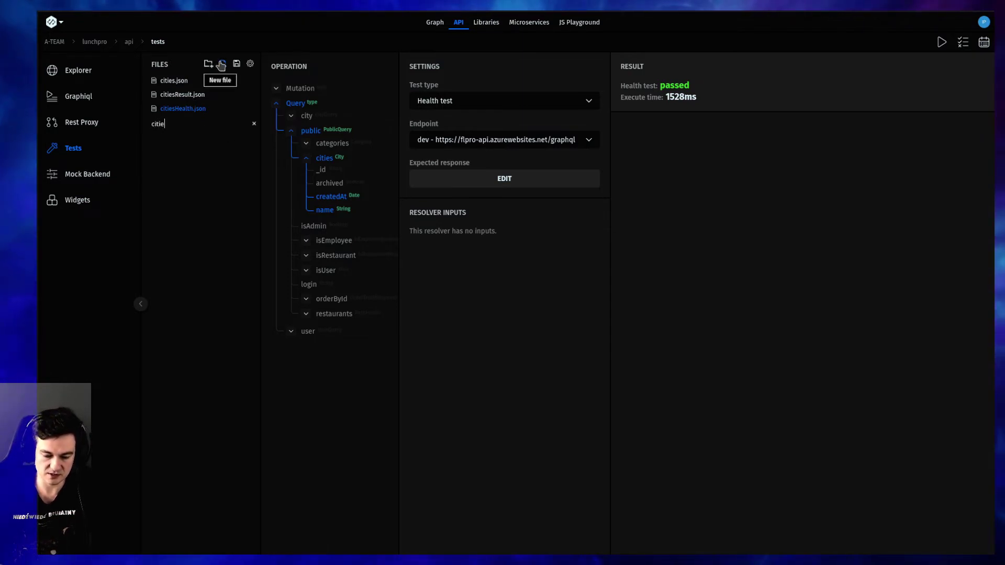
pyautogui.write('sResultTest')
pyautogui.press('Return')
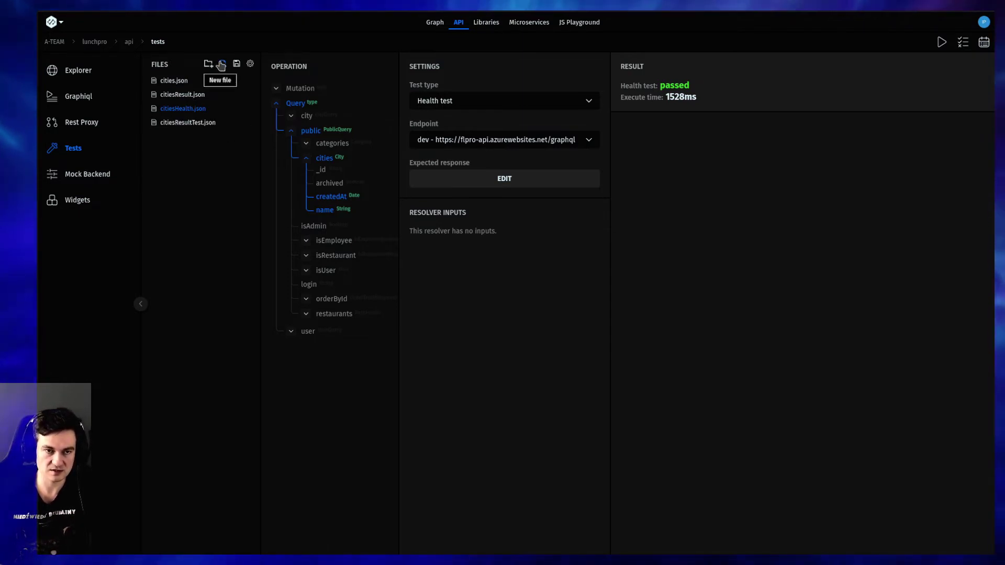
pyautogui.click(181, 123)
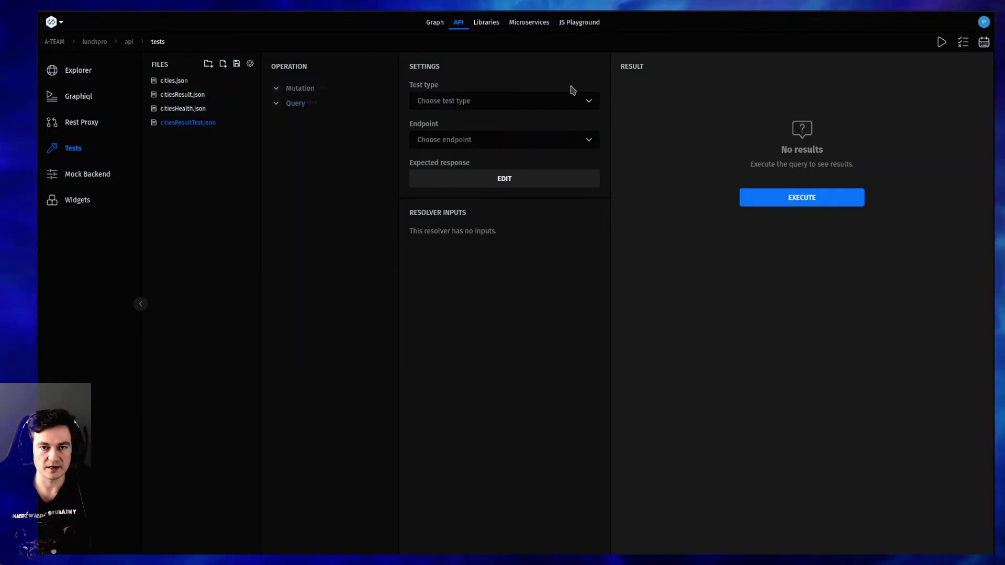
# Set the test type to Result test with the dev endpoint, and check the expected response editor without changing it.
pyautogui.click(530, 100)
pyautogui.click(484, 153)
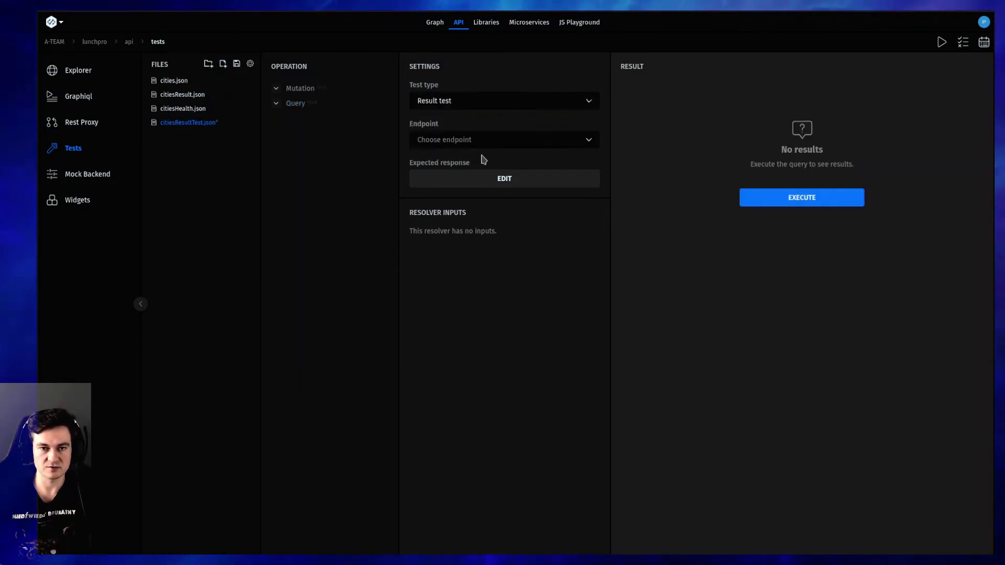
pyautogui.click(483, 139)
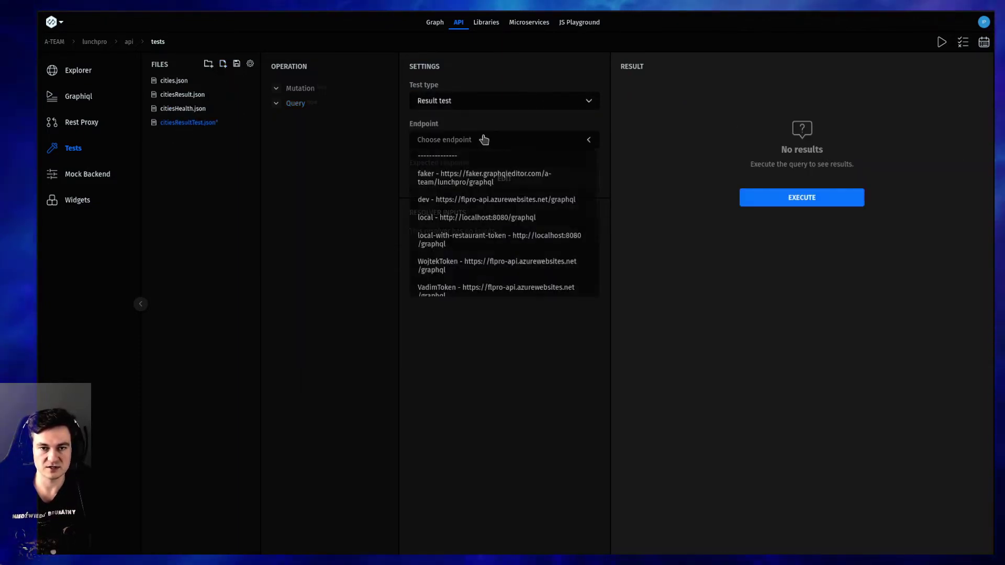
pyautogui.click(475, 200)
pyautogui.click(475, 179)
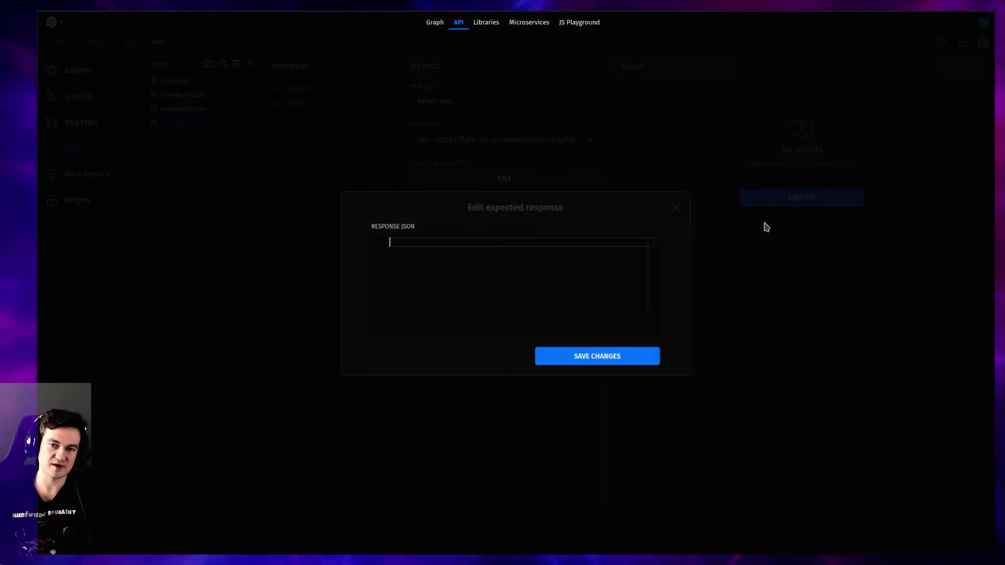
pyautogui.click(675, 209)
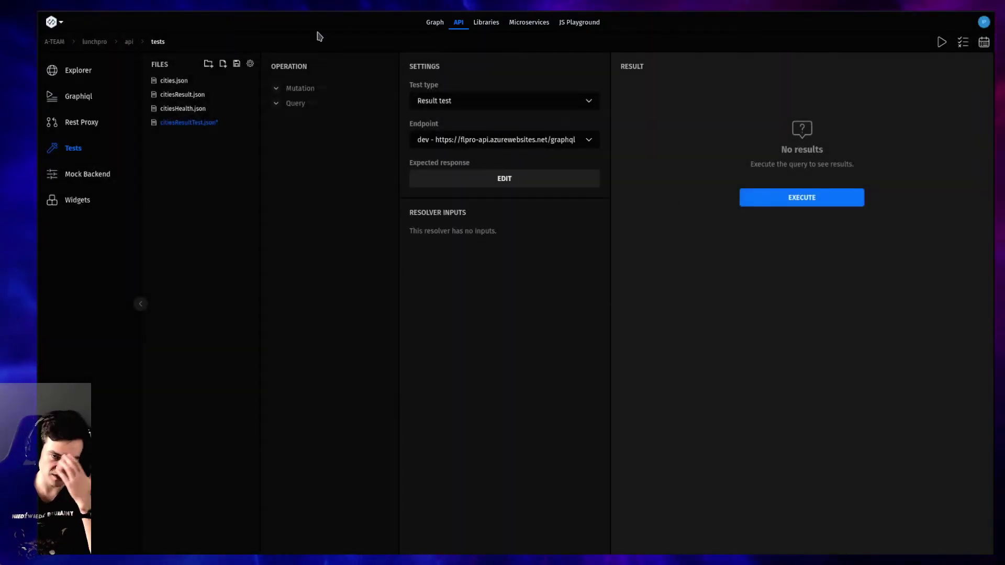
# Select the _id and name fields of the public cities query and execute the result test.
pyautogui.click(281, 104)
pyautogui.click(303, 130)
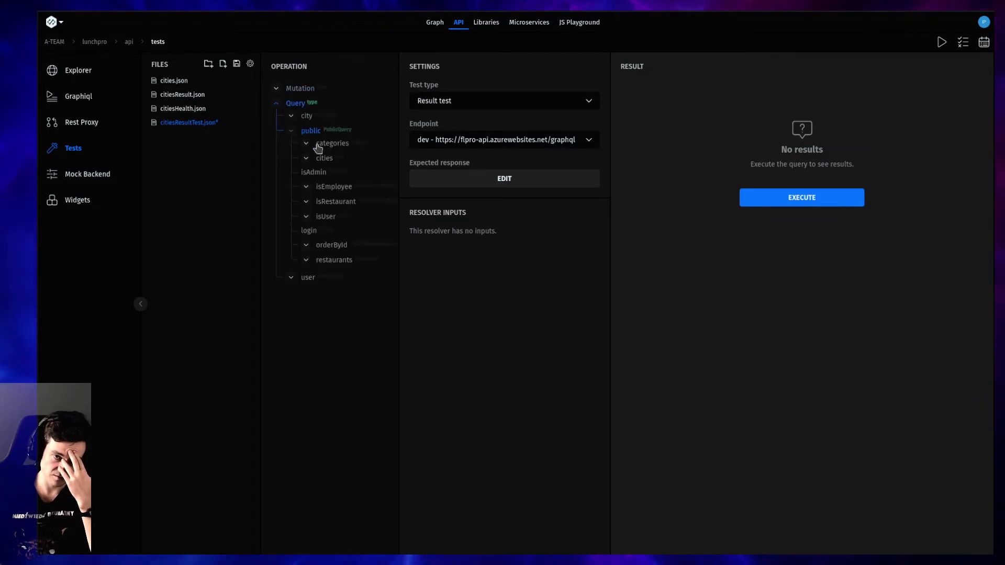
pyautogui.click(320, 160)
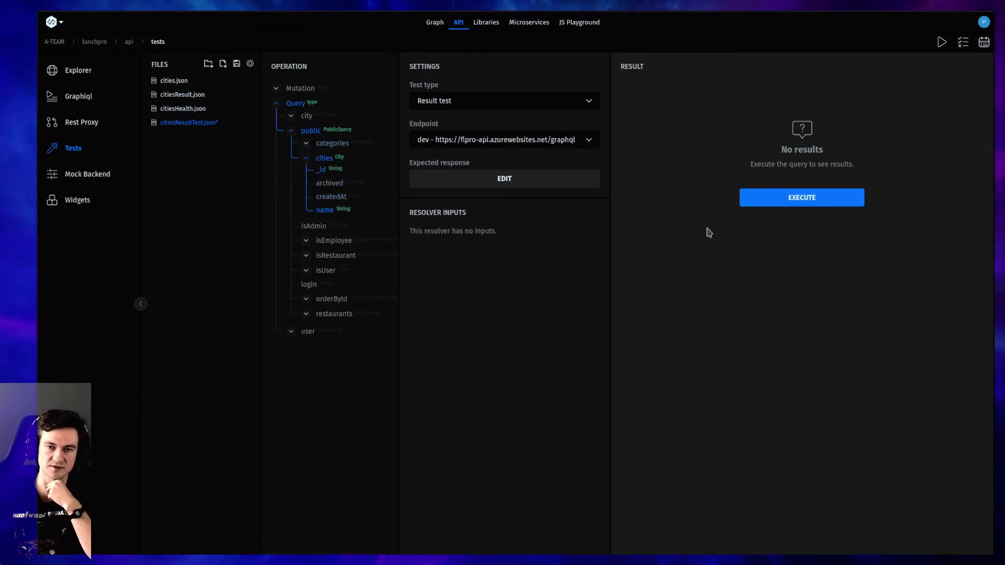
pyautogui.click(841, 199)
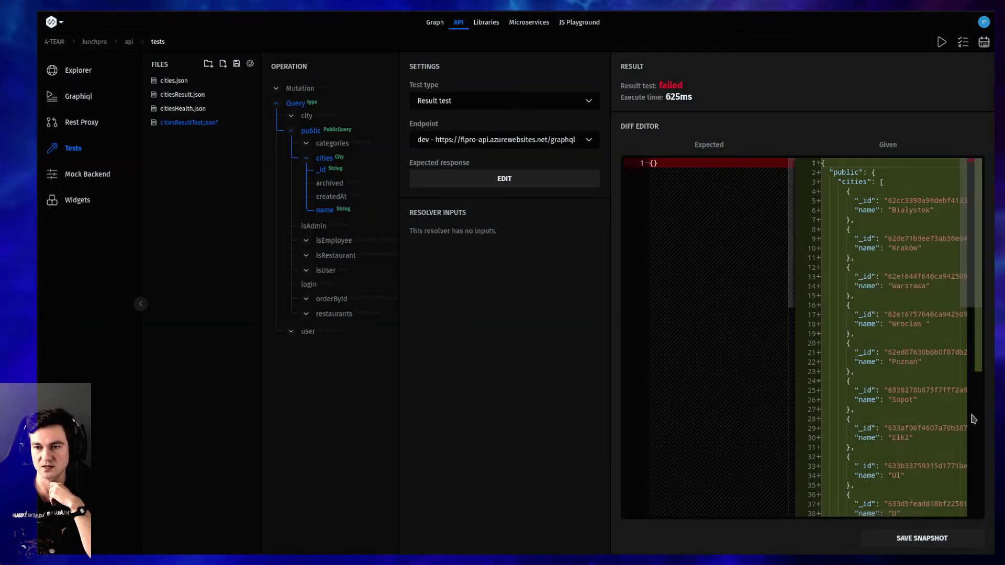
# Review the given cities response, save it as the expected snapshot, and run the test again.
pyautogui.scroll(-3, 859, 413)
pyautogui.scroll(4, 905, 382)
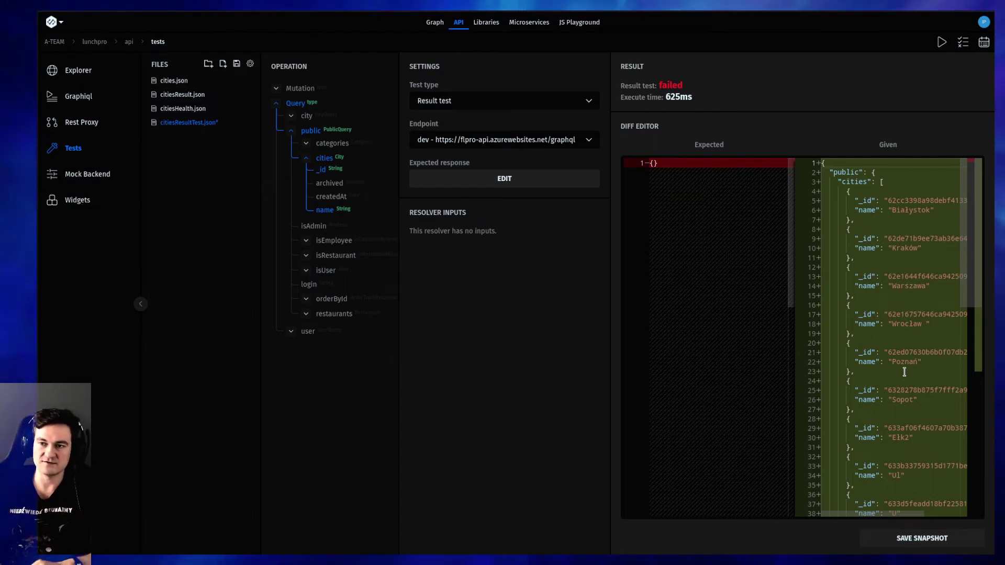
pyautogui.scroll(-3, 940, 462)
pyautogui.scroll(3, 920, 401)
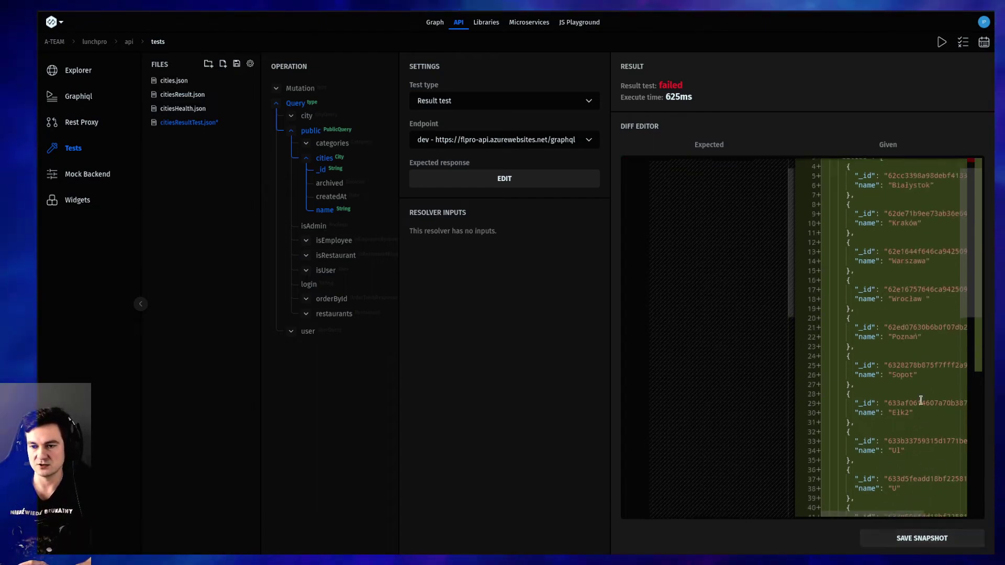
pyautogui.click(910, 539)
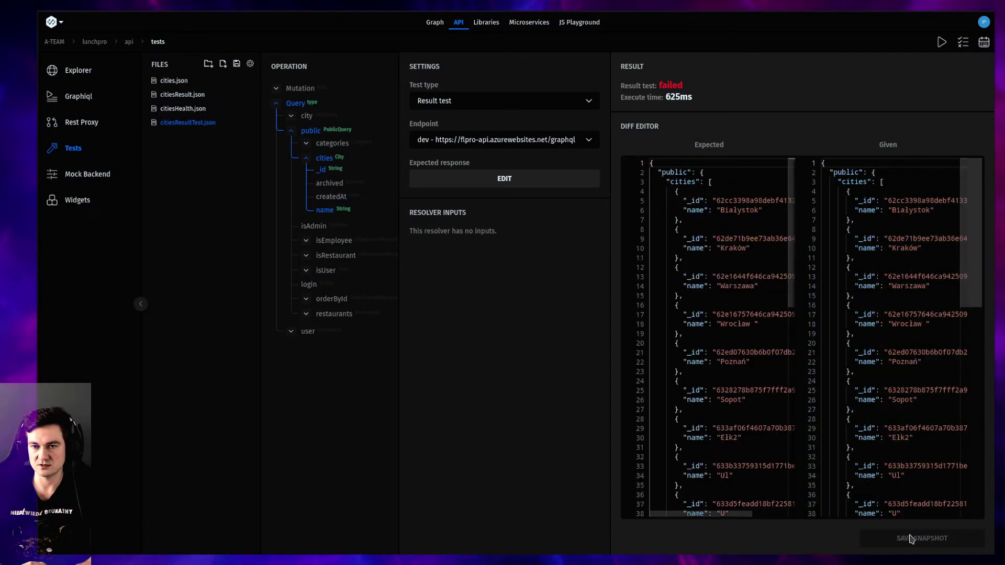
pyautogui.click(941, 43)
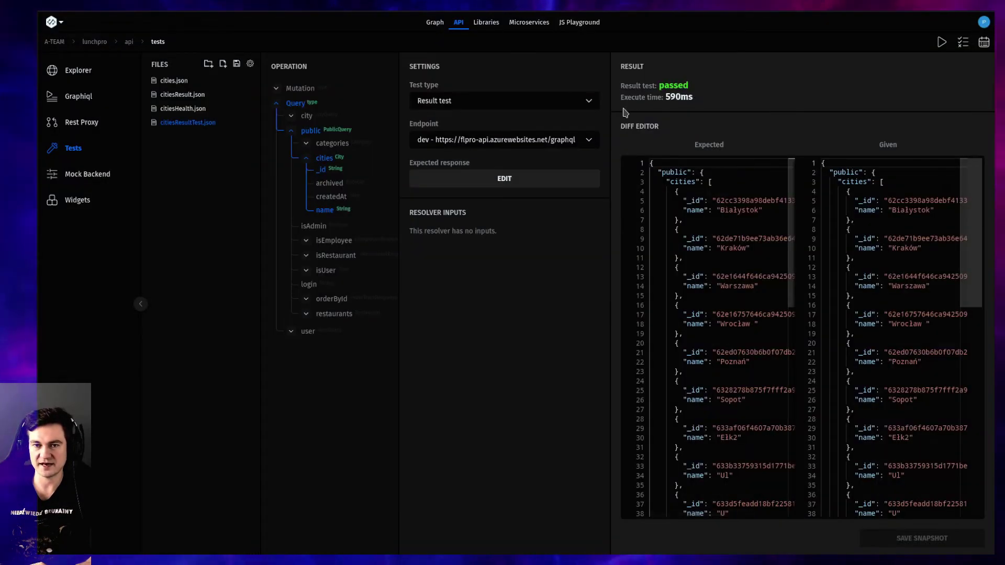
# Read through the saved expected response JSON of the cities result test, then close it without changes.
pyautogui.click(538, 179)
pyautogui.scroll(-2, 537, 272)
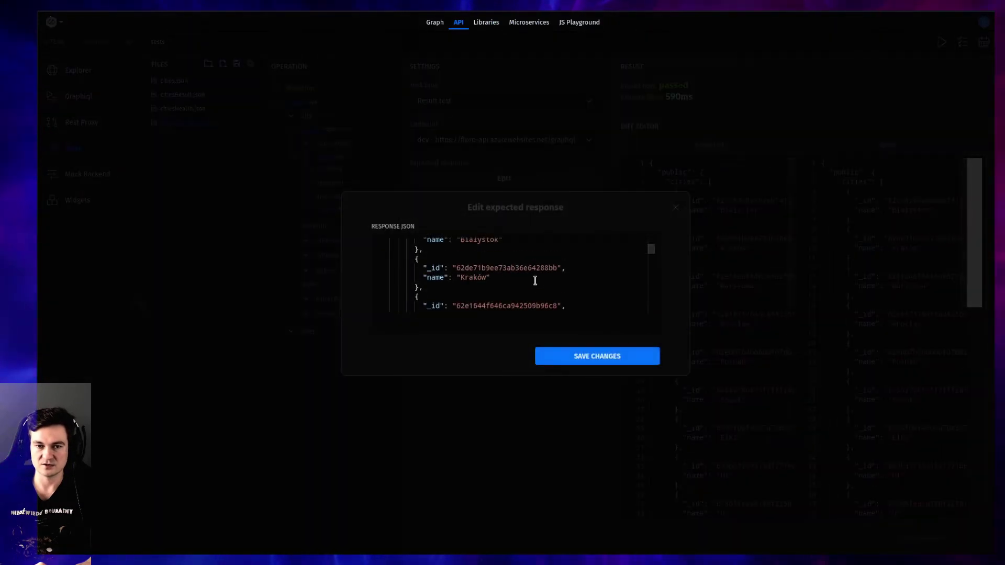
pyautogui.scroll(-8, 537, 277)
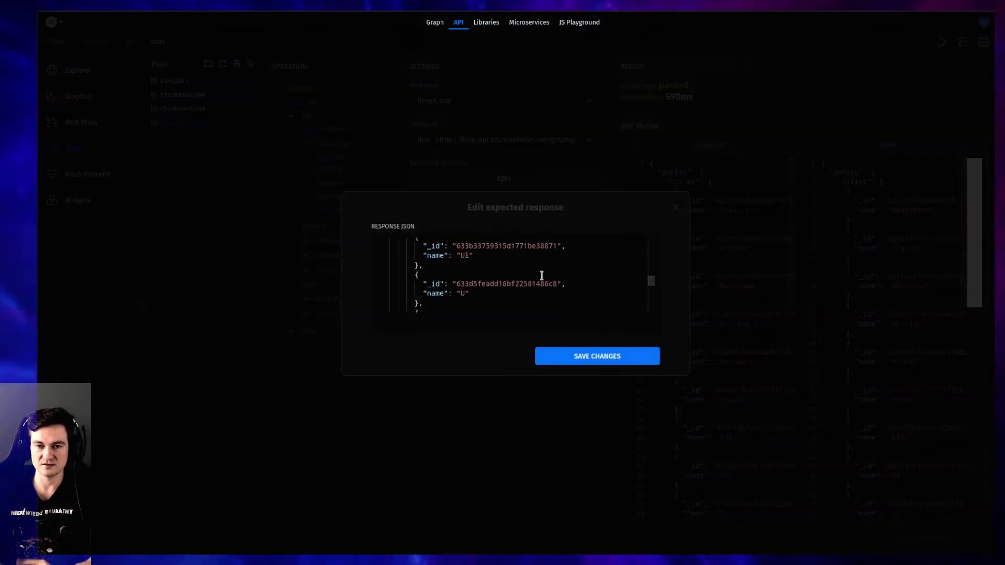
pyautogui.scroll(-3, 564, 273)
pyautogui.scroll(6, 564, 267)
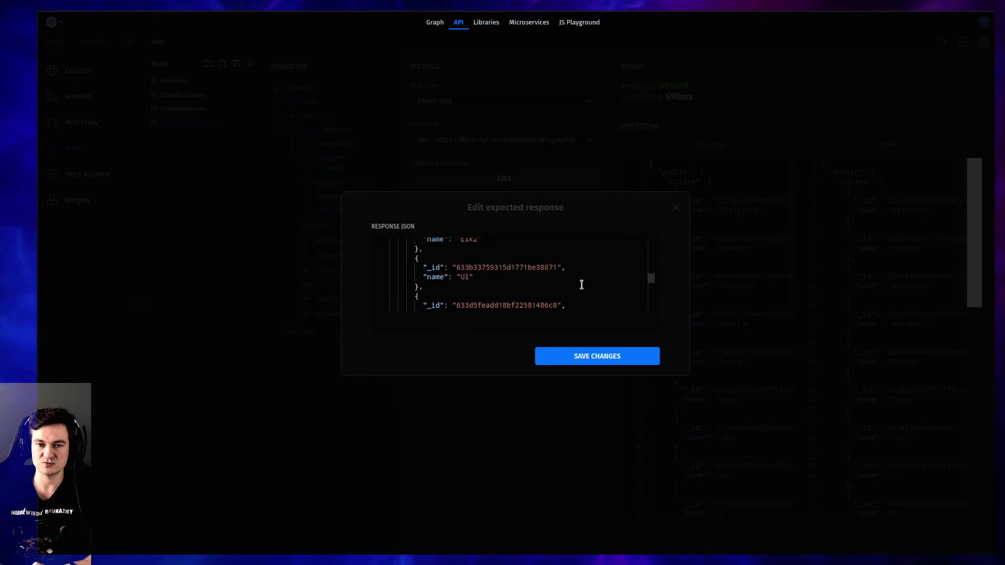
pyautogui.click(676, 210)
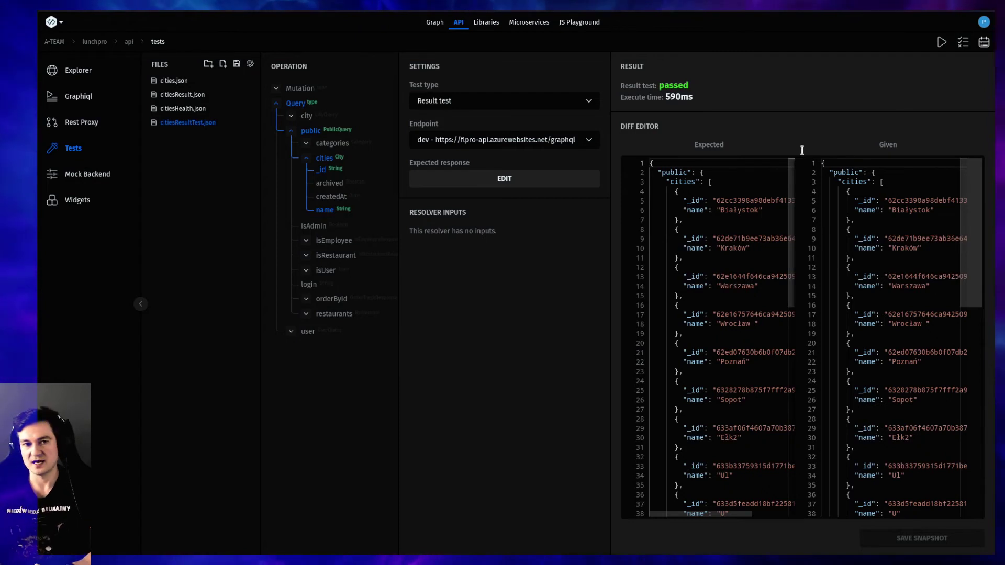
# Run all tests and review each file's health result, result test outcome and execution time.
pyautogui.click(971, 41)
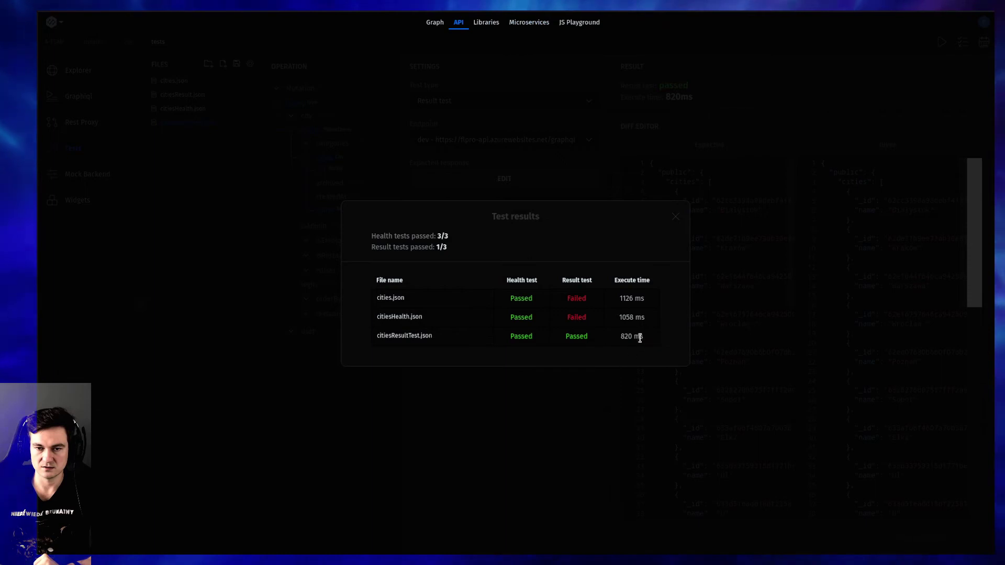
pyautogui.moveTo(634, 337); pyautogui.dragTo(645, 244)
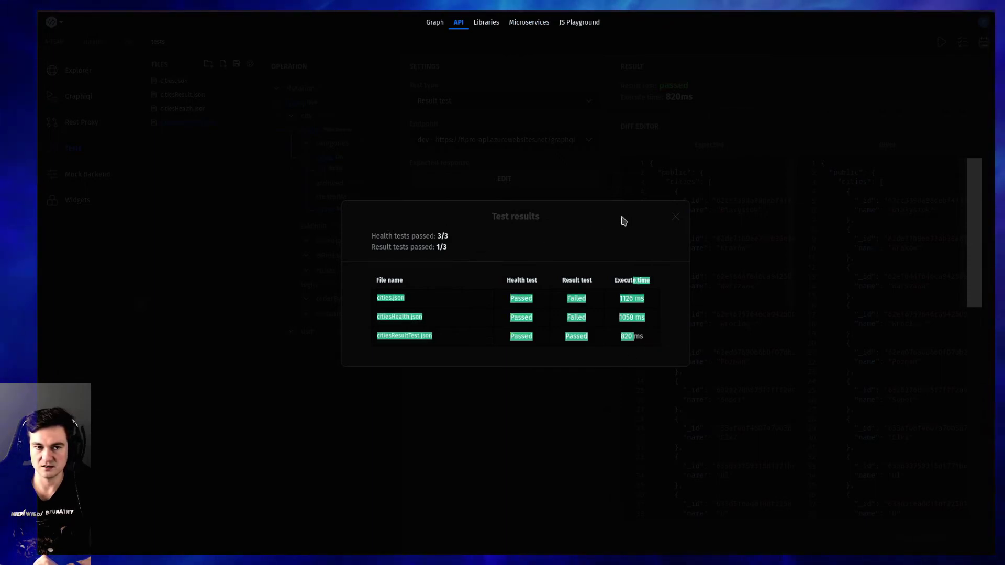
pyautogui.moveTo(524, 336); pyautogui.dragTo(521, 297)
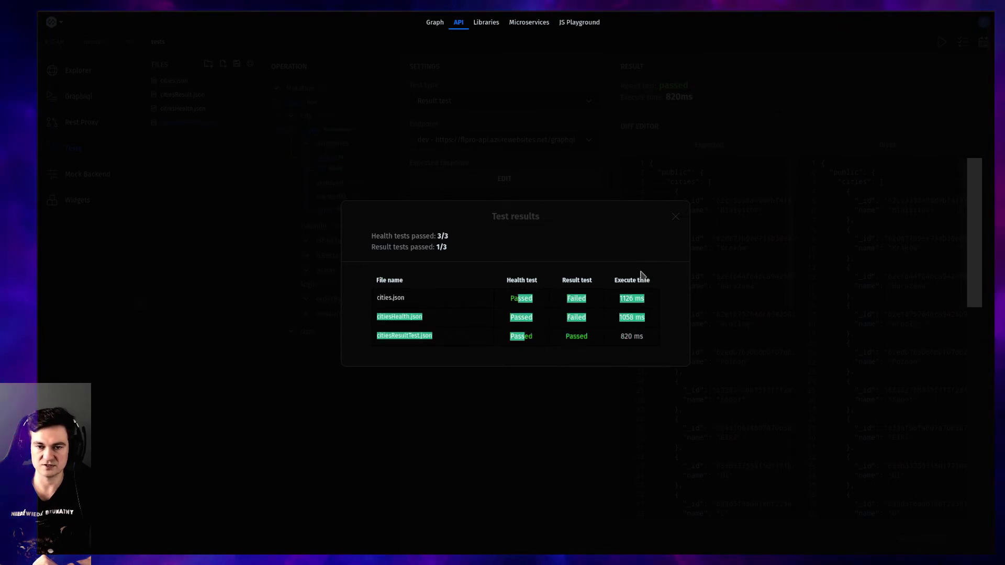
pyautogui.click(676, 218)
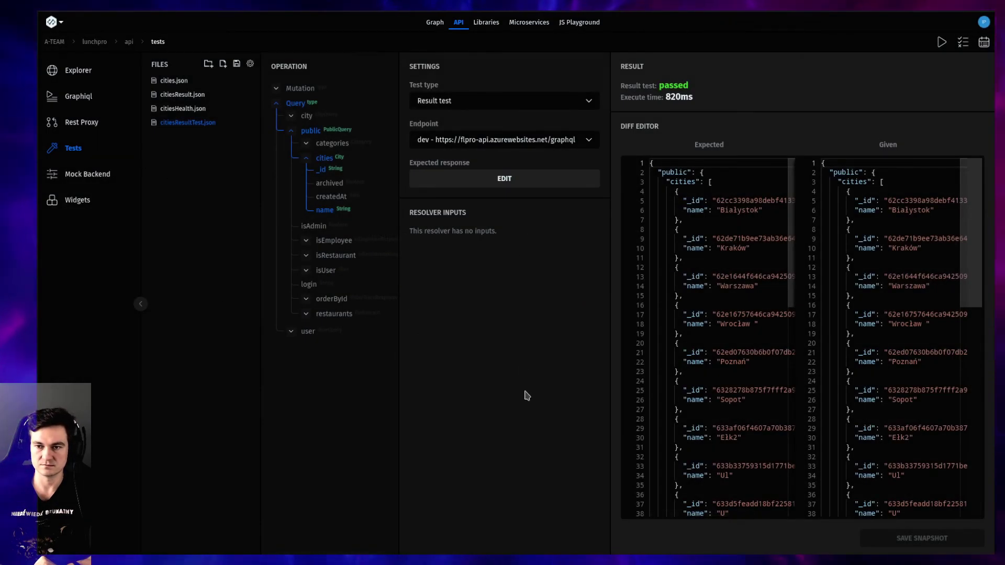
pyautogui.scroll(-5, 893, 426)
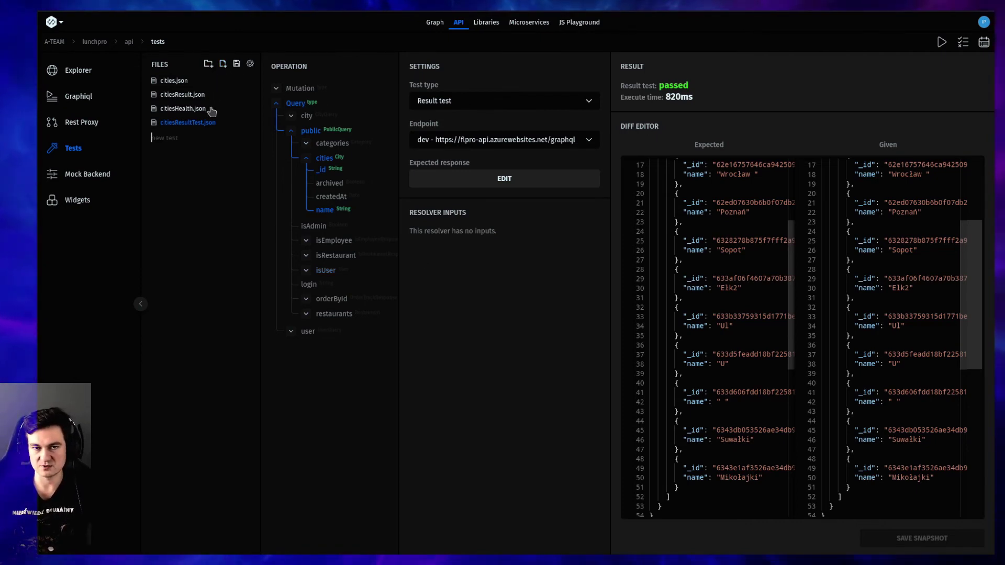
# Create a test file named mutationsSome, open it and expand its Mutation operations.
pyautogui.write('mutationsSome')
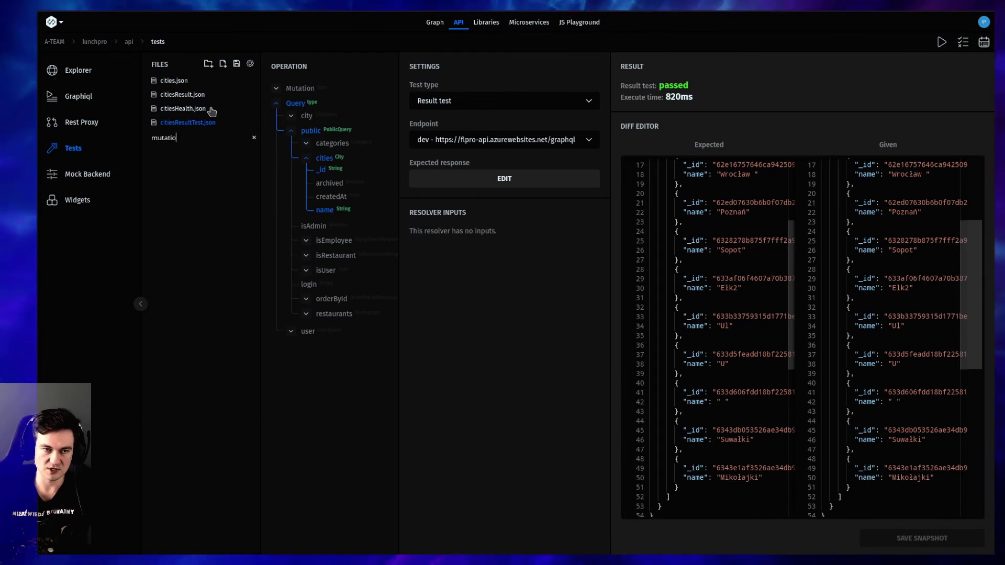
pyautogui.press('Return')
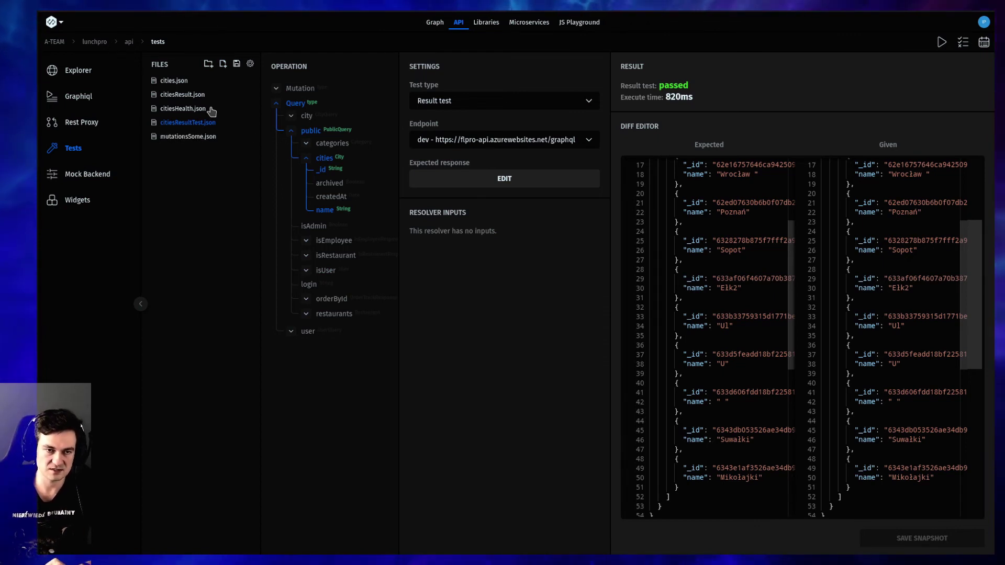
pyautogui.click(197, 136)
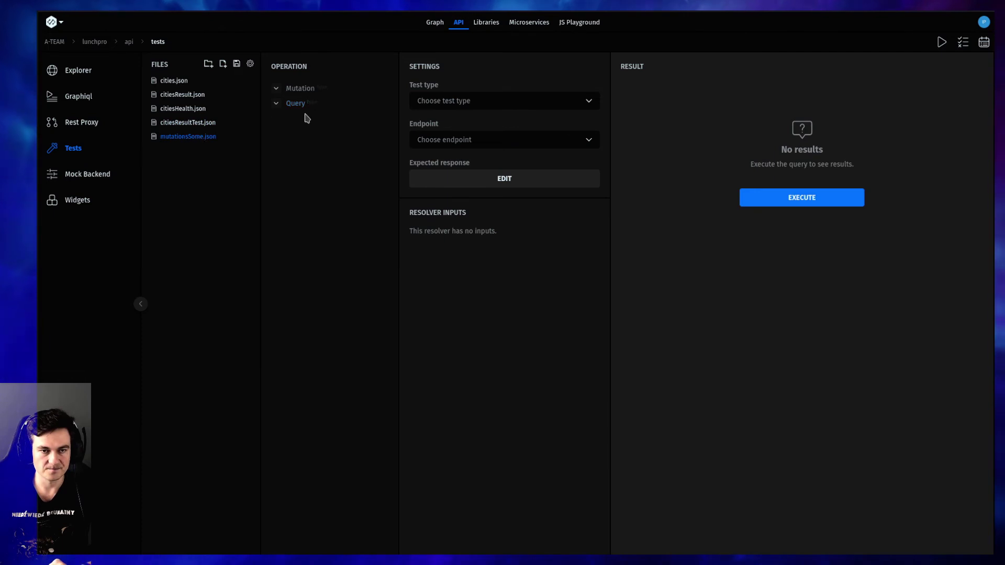
pyautogui.click(299, 88)
# Browse the public and user mutations and the fields of the city query in the operation tree.
pyautogui.click(300, 142)
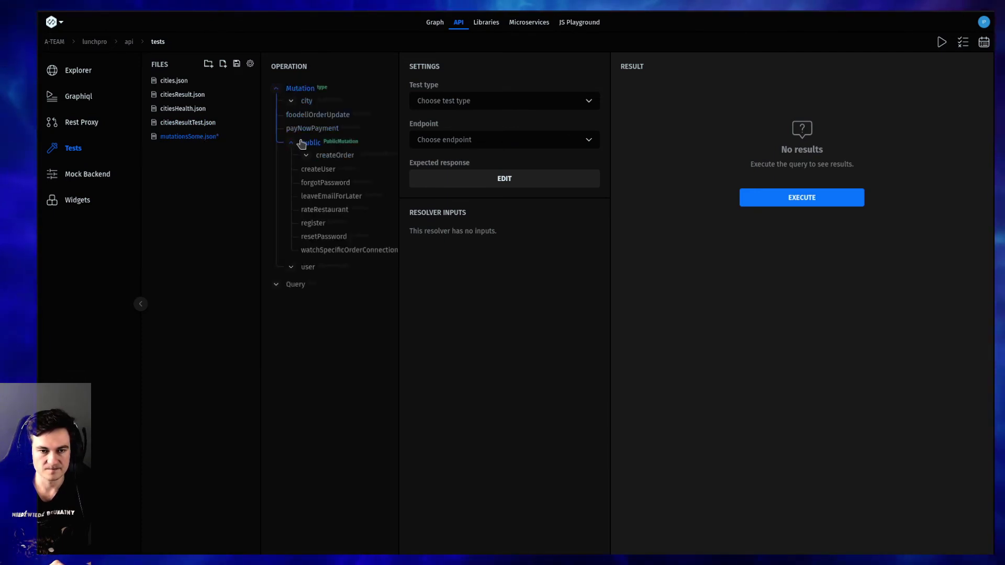
pyautogui.click(313, 156)
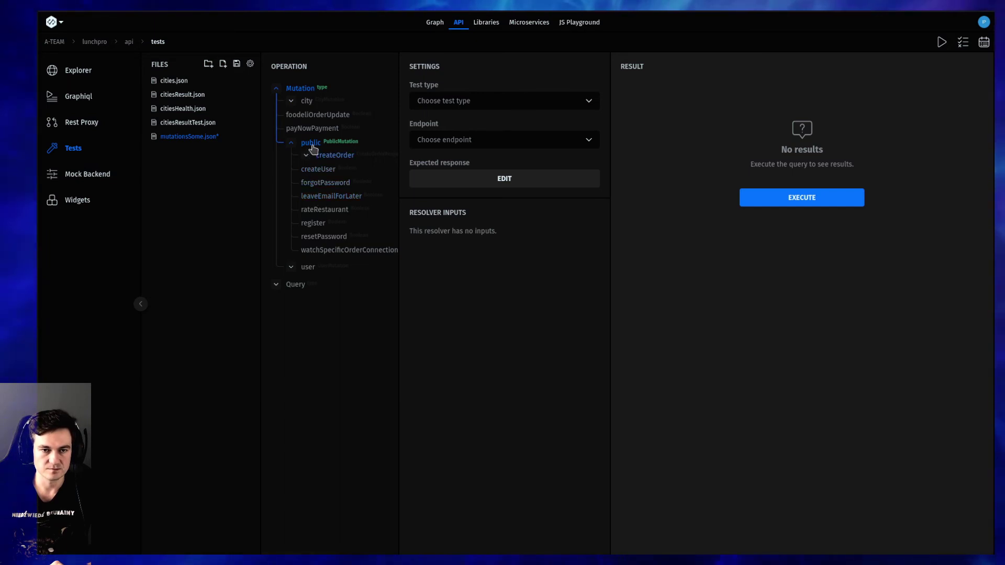
pyautogui.click(312, 153)
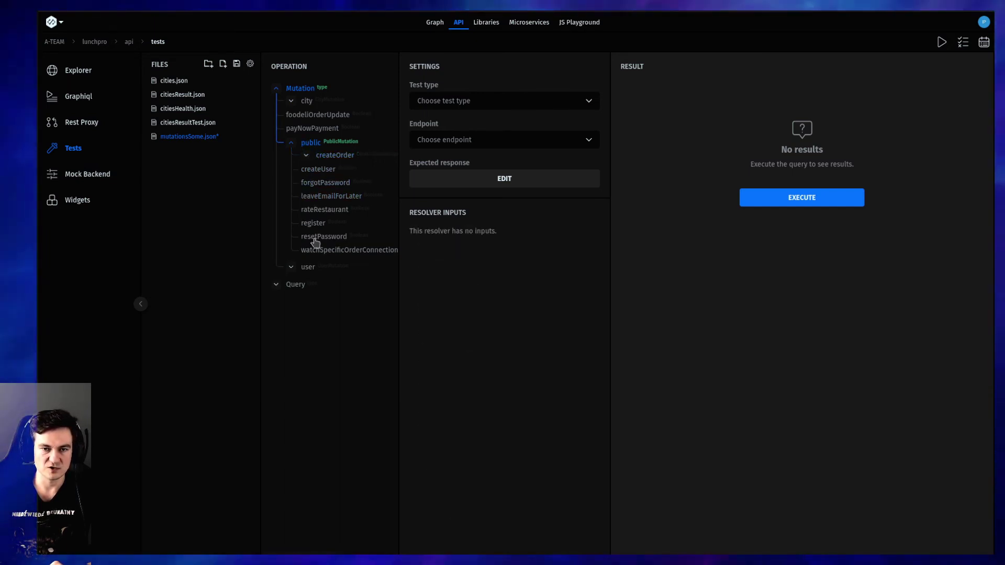
pyautogui.click(310, 144)
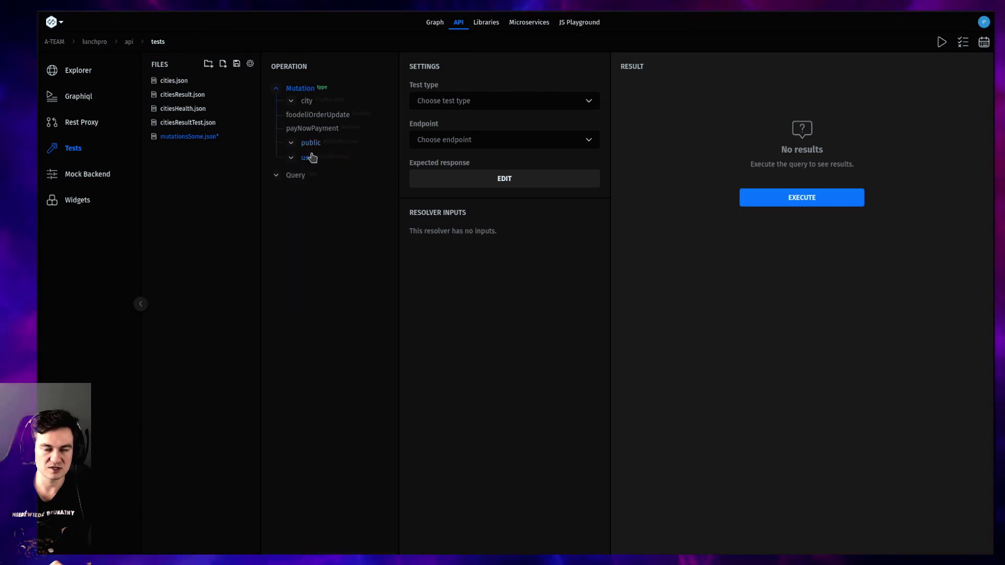
pyautogui.click(309, 158)
pyautogui.click(311, 158)
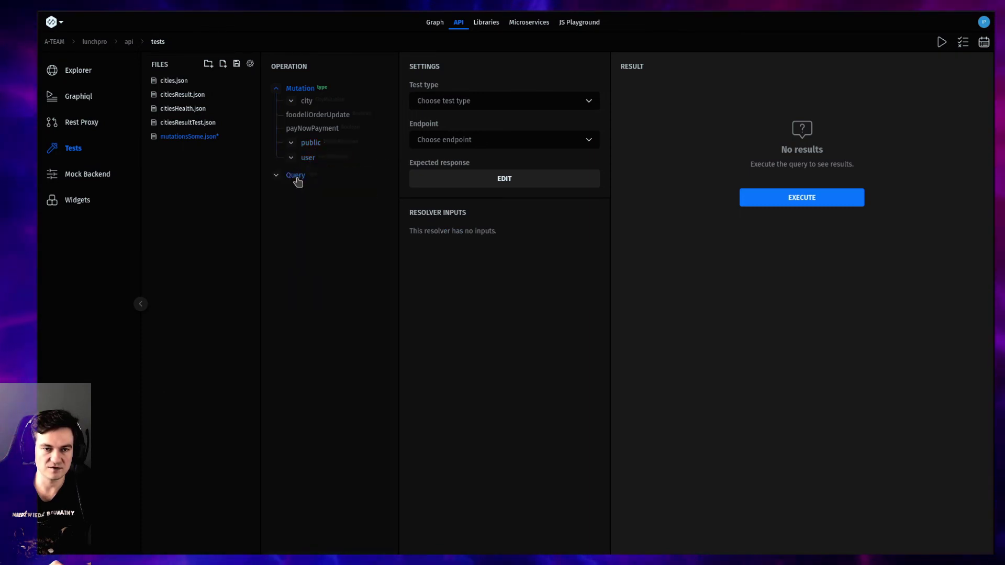
pyautogui.click(307, 189)
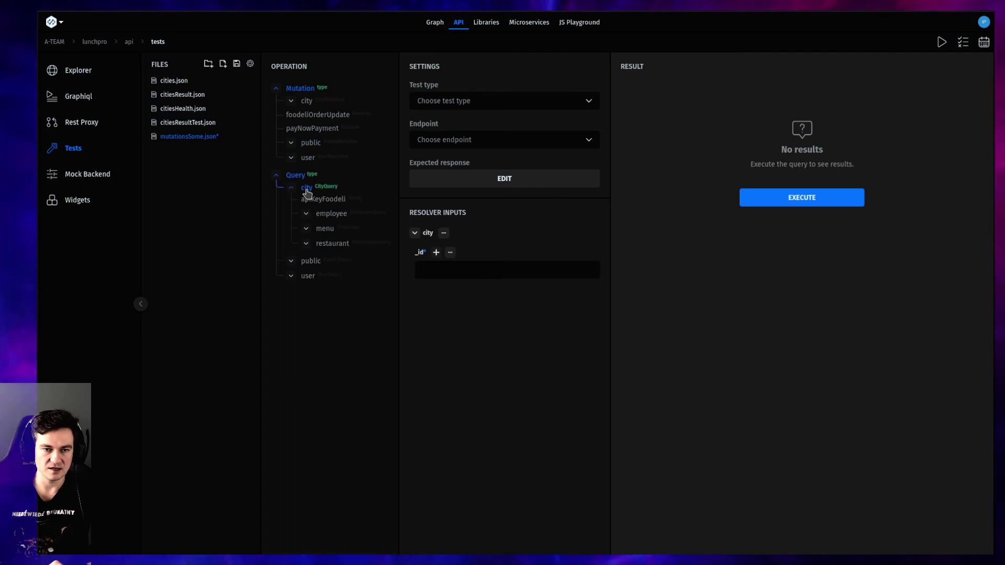
pyautogui.click(308, 215)
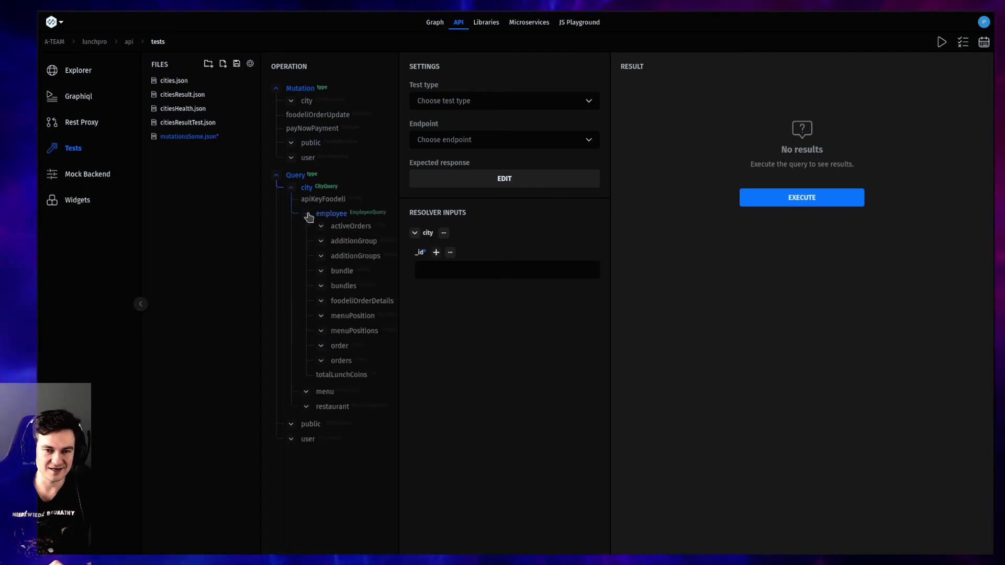
pyautogui.click(309, 215)
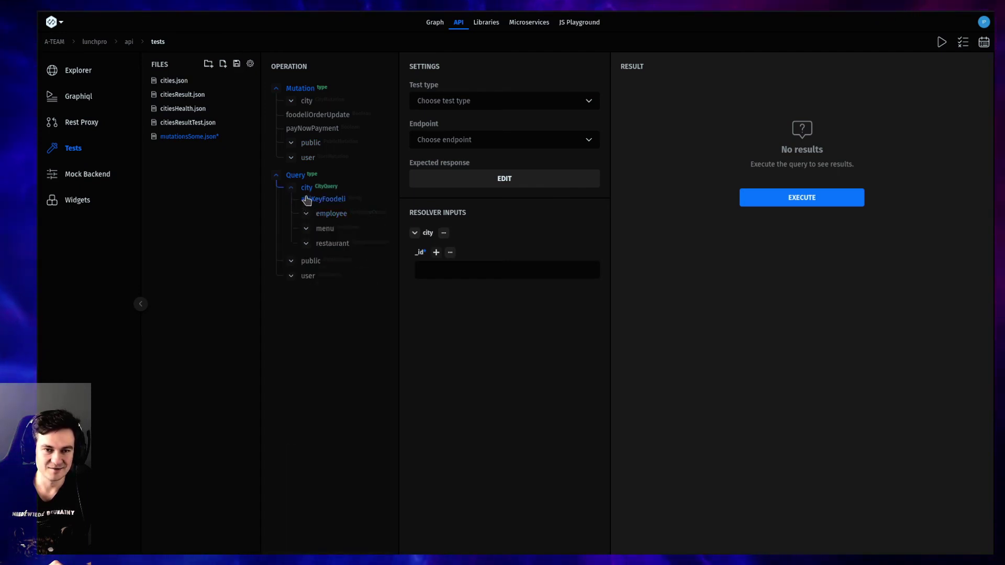
pyautogui.click(290, 178)
# Set the mutation test to Result test with the faker endpoint.
pyautogui.click(453, 107)
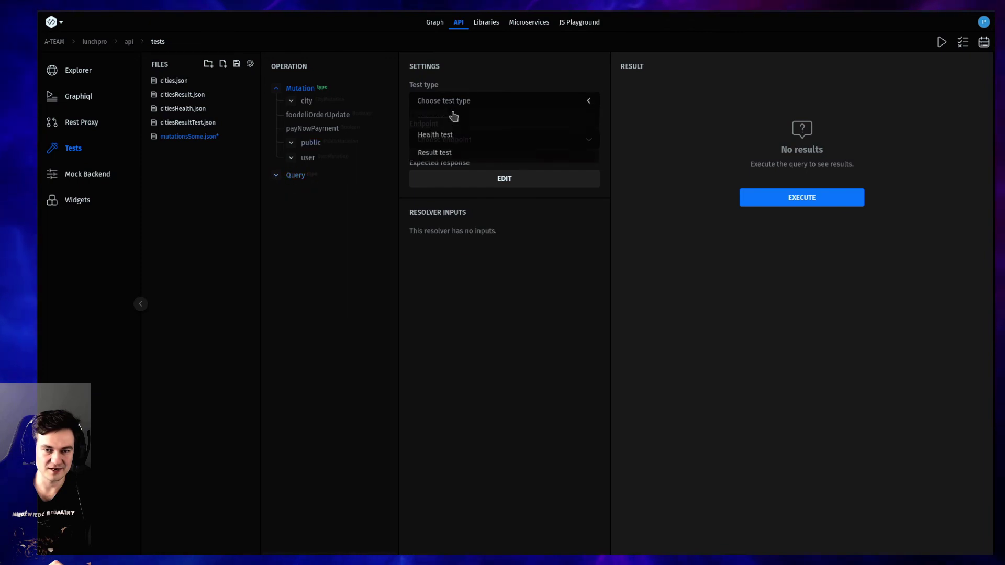
pyautogui.click(452, 151)
pyautogui.click(457, 142)
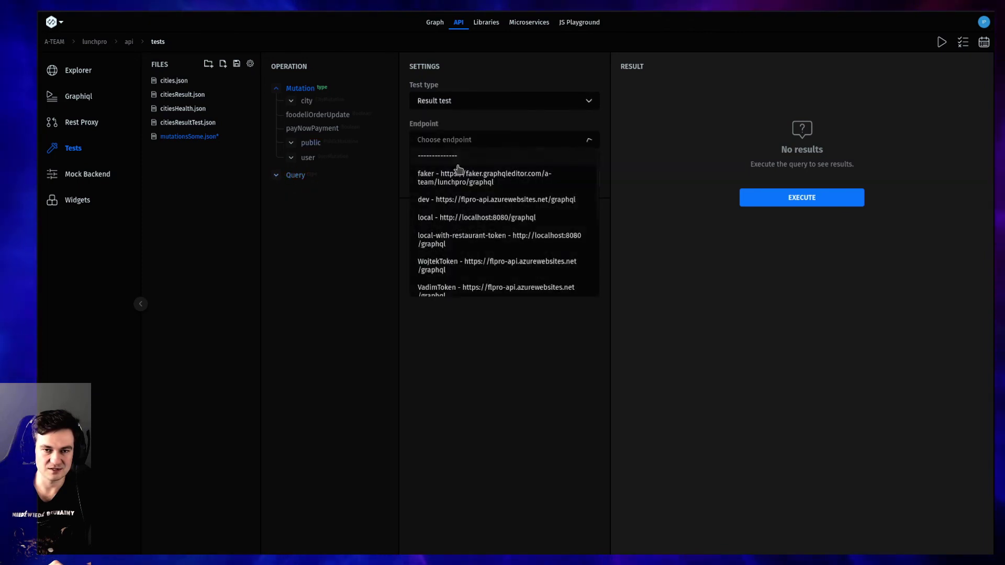
pyautogui.click(450, 178)
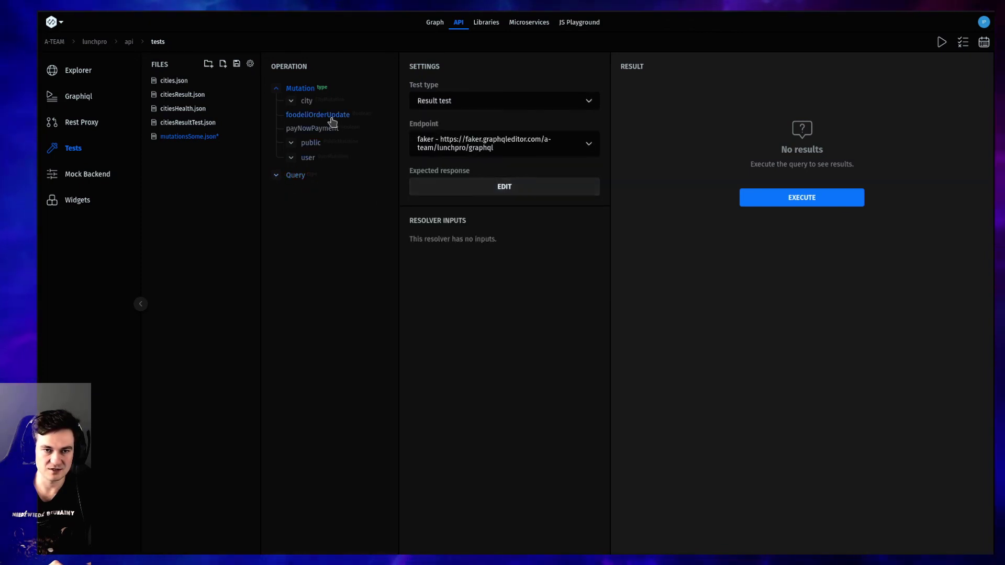
# Select the createUser operation under the public mutations and fill in its required username input.
pyautogui.click(291, 102)
pyautogui.click(292, 102)
pyautogui.click(292, 143)
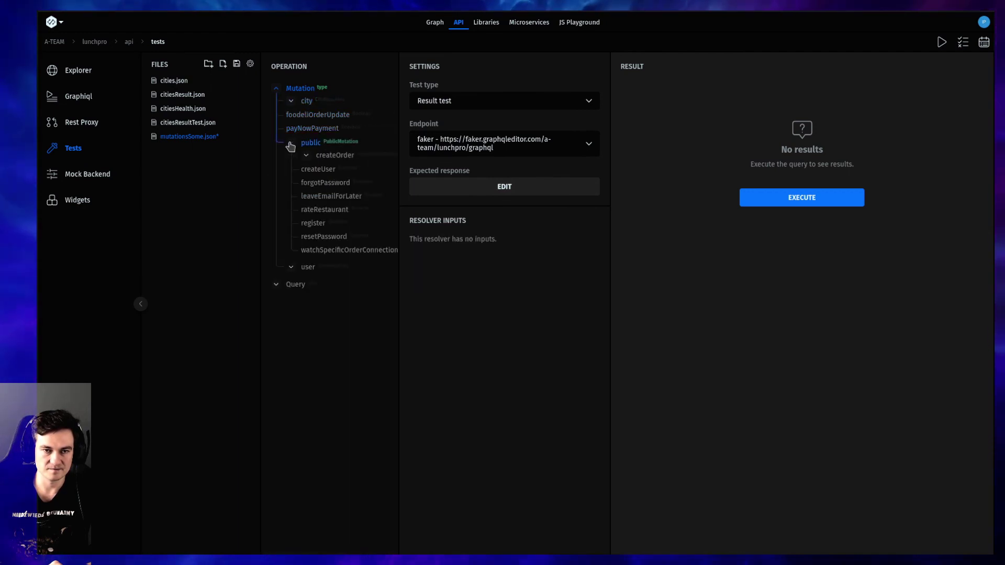
pyautogui.click(320, 168)
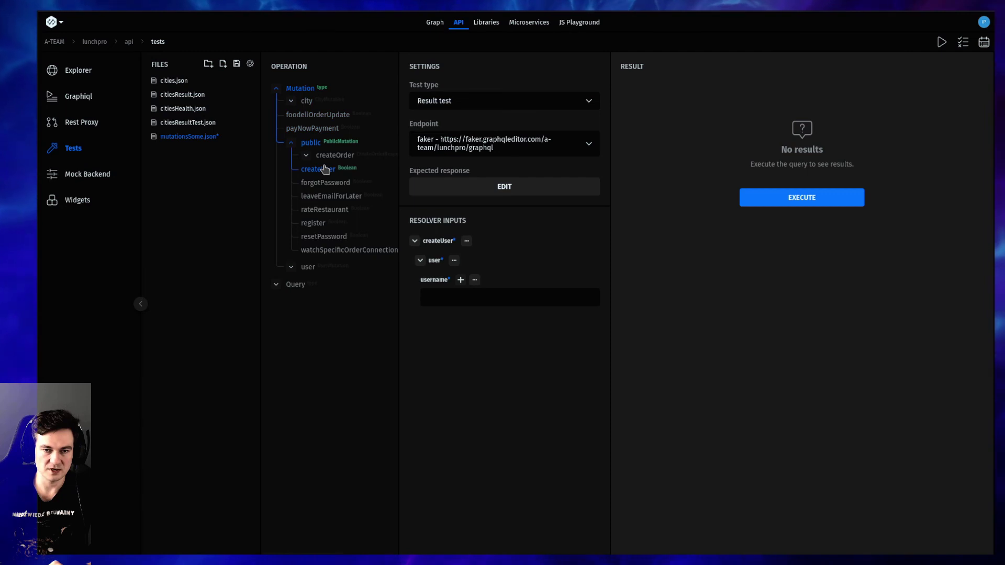
pyautogui.click(450, 299)
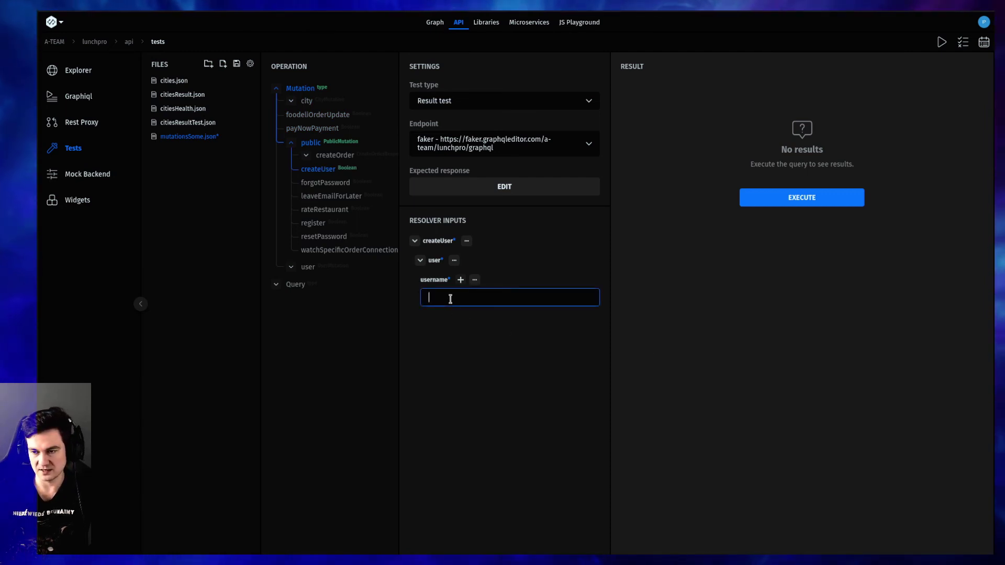
pyautogui.write('James')
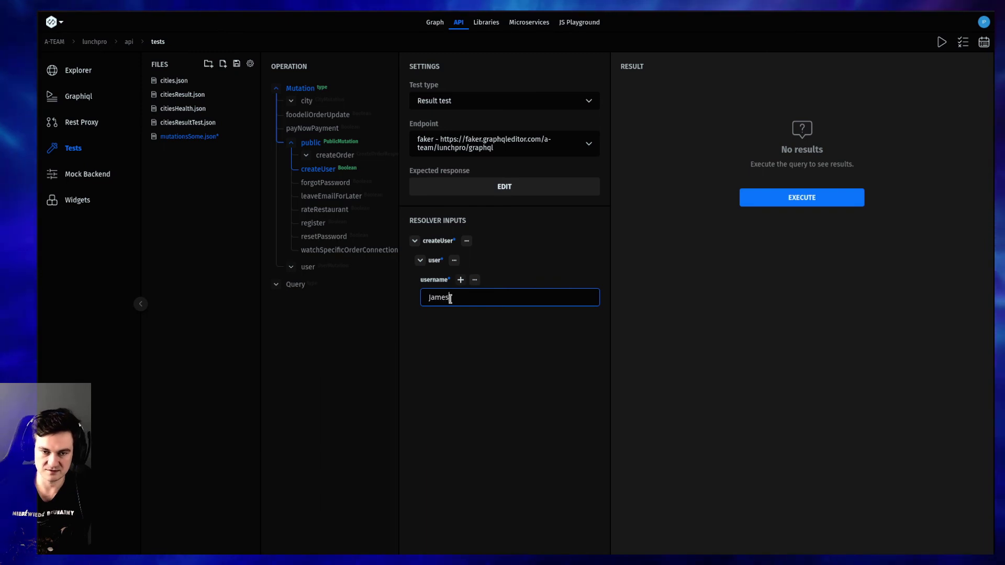
pyautogui.write('Bond')
pyautogui.click(632, 272)
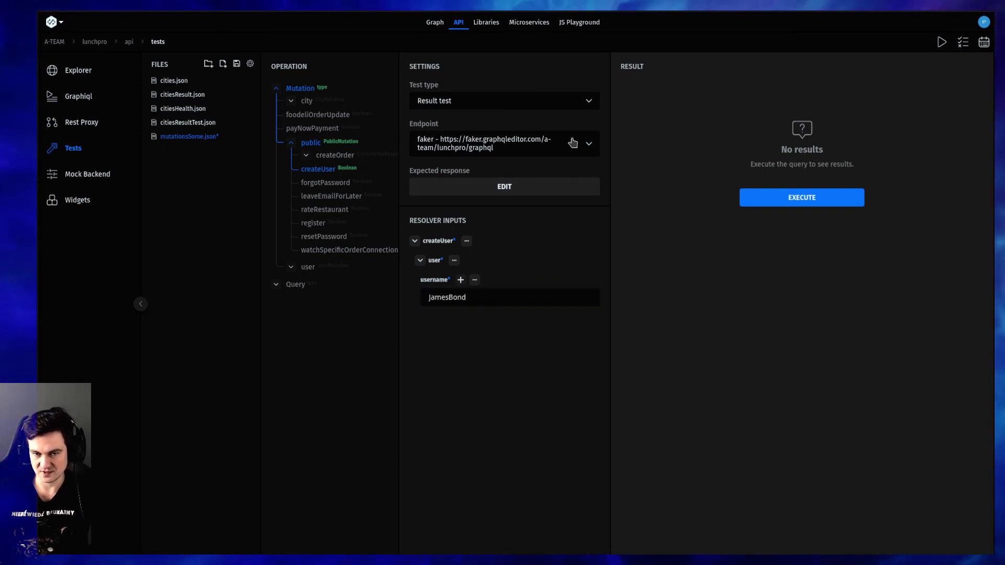
# Execute the createUser test and save the given response as its expected snapshot.
pyautogui.click(799, 203)
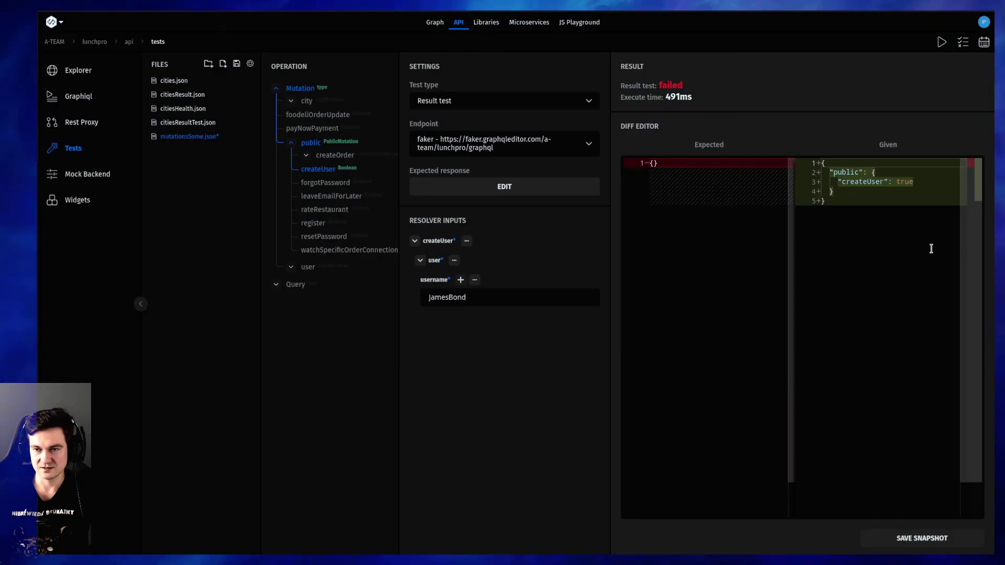
pyautogui.tripleClick(904, 181)
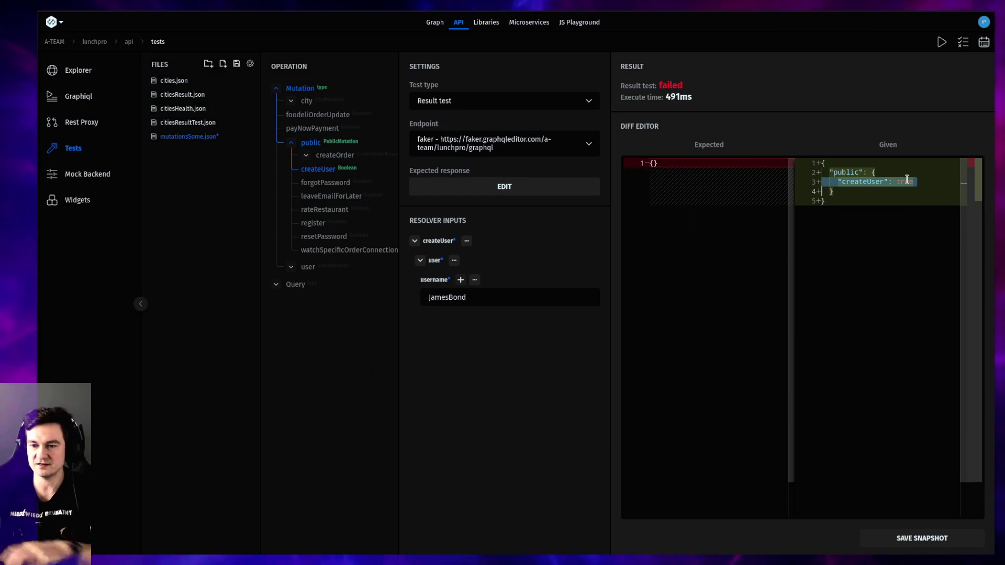
pyautogui.click(917, 539)
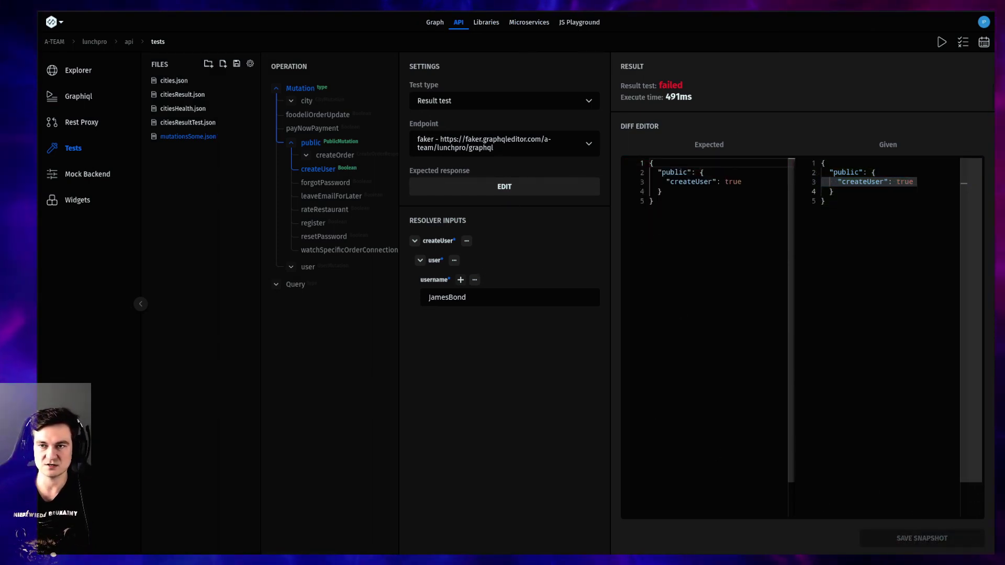
# Rerun the createUser test, then run all tests and review the results summary.
pyautogui.click(942, 42)
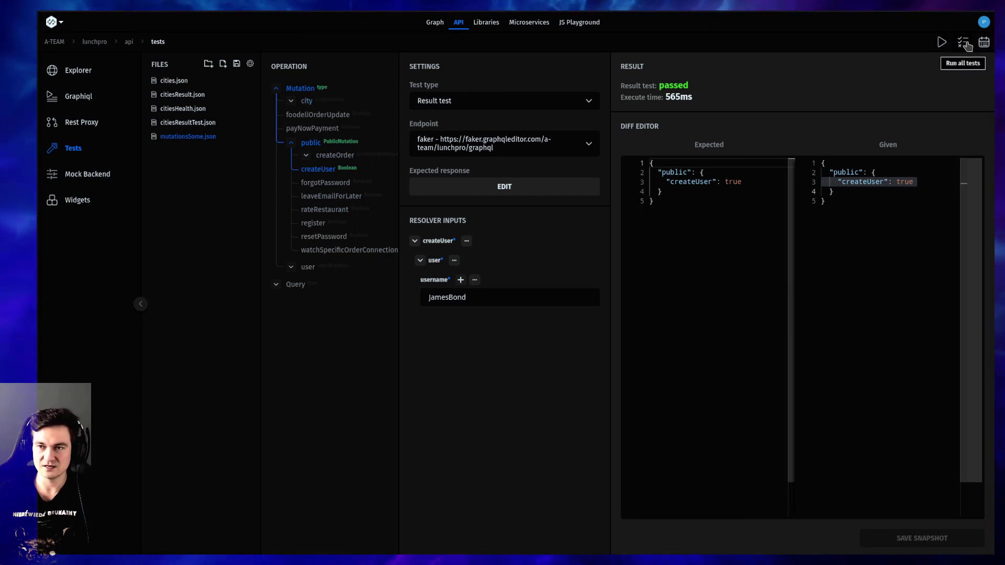
pyautogui.click(966, 44)
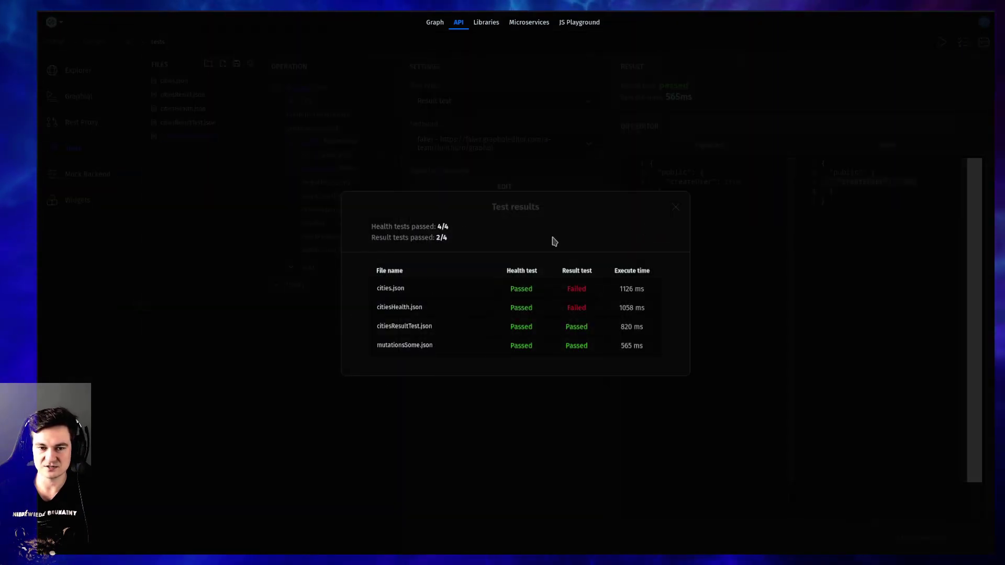
pyautogui.click(677, 208)
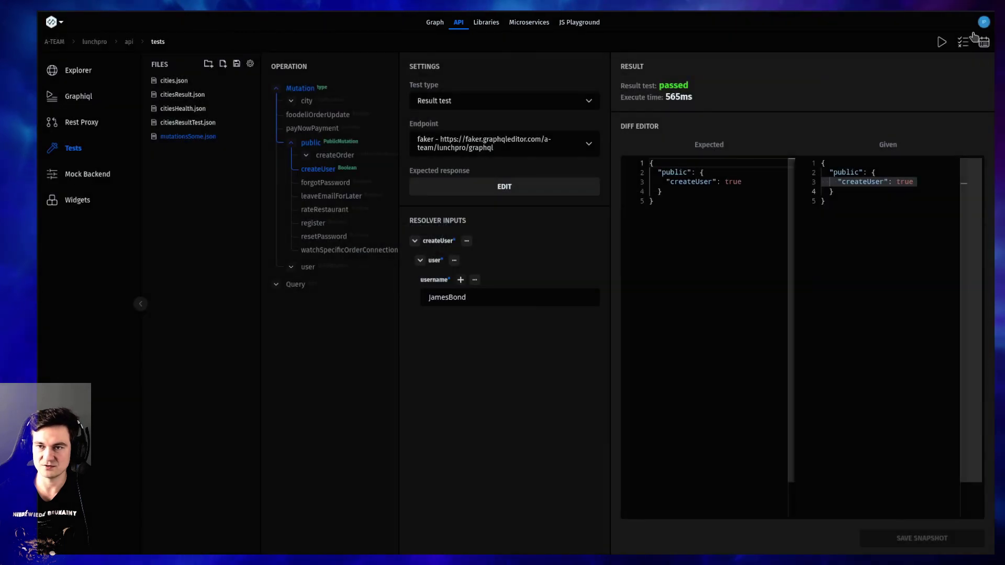